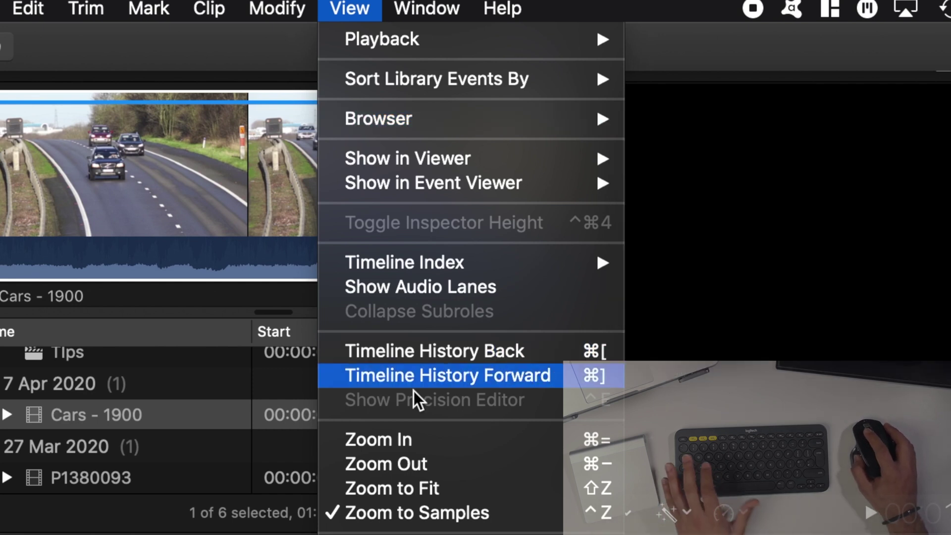
- Drag the Cars - 1900 clip from the browser into the empty Tips timeline
click(173, 334)
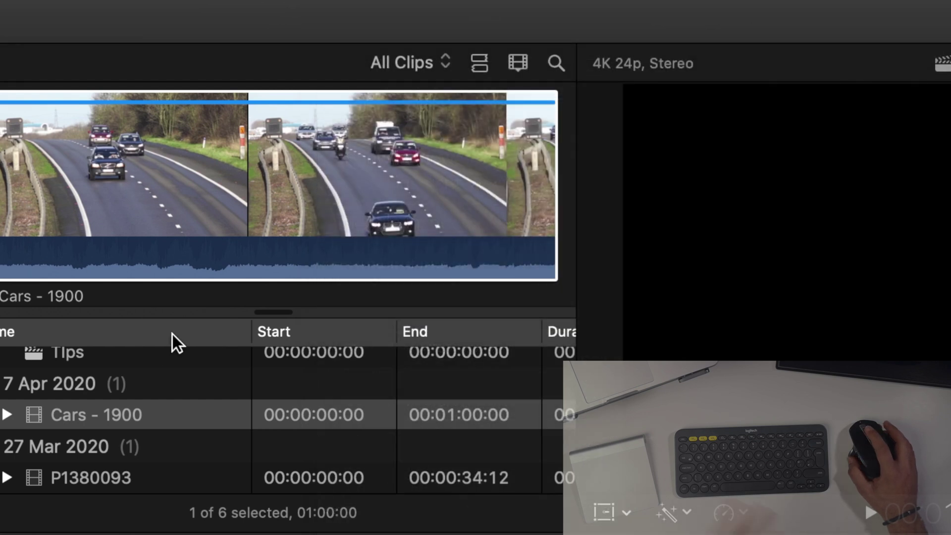
scroll(177, 425, up, 1)
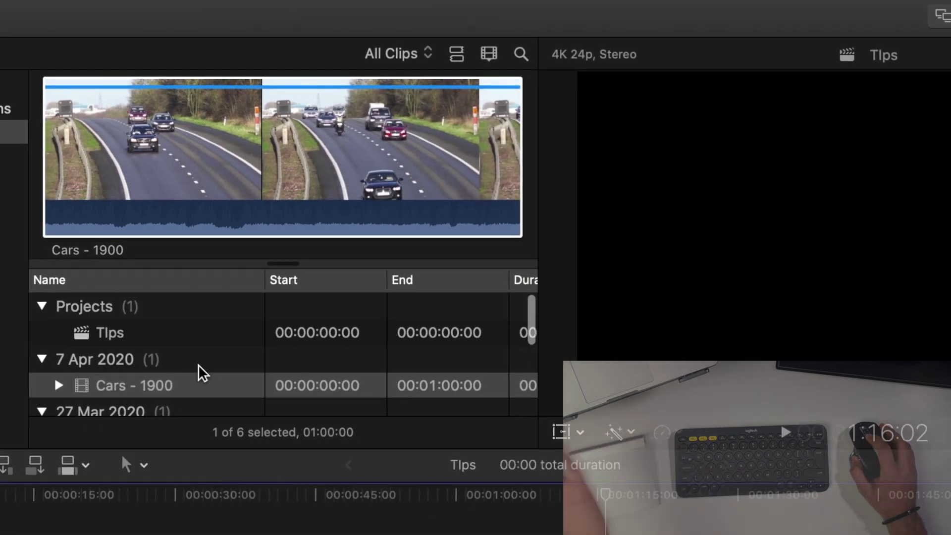
scroll(249, 266, down, 1)
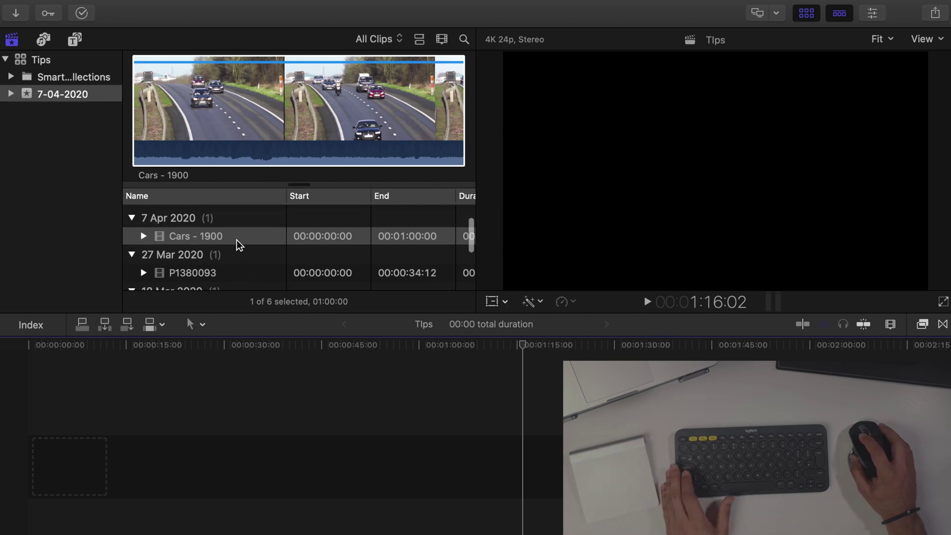
drag(239, 237, 127, 463)
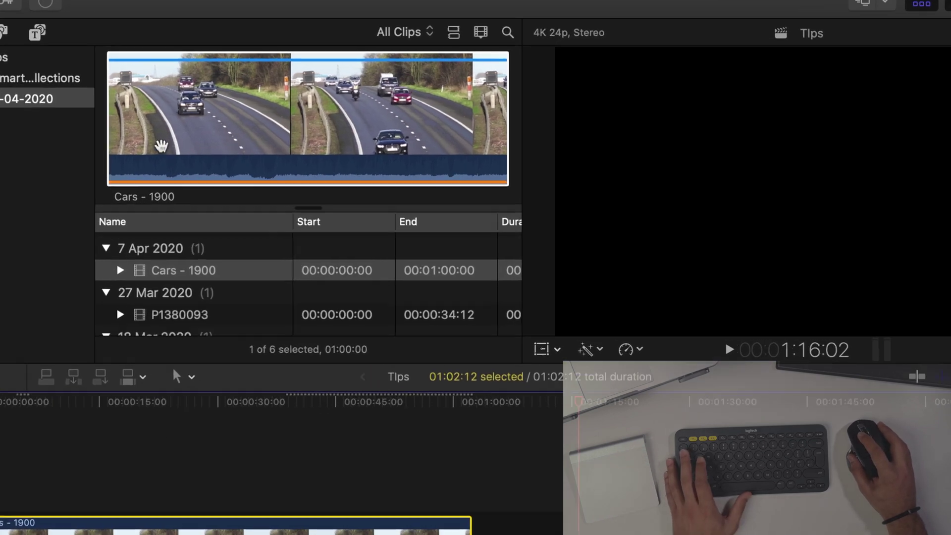
- Preview the P1380093 clip in the browser, then return to Cars - 1900
click(257, 148)
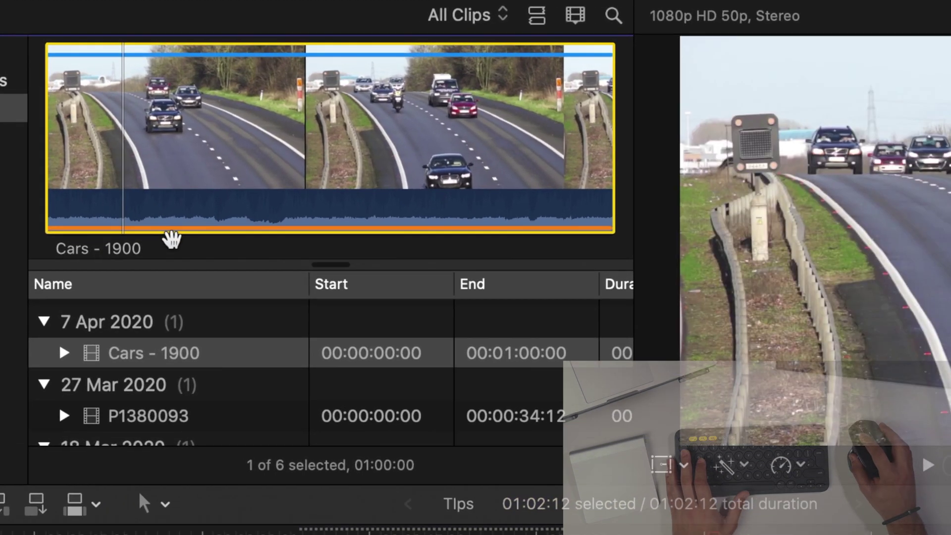
click(439, 356)
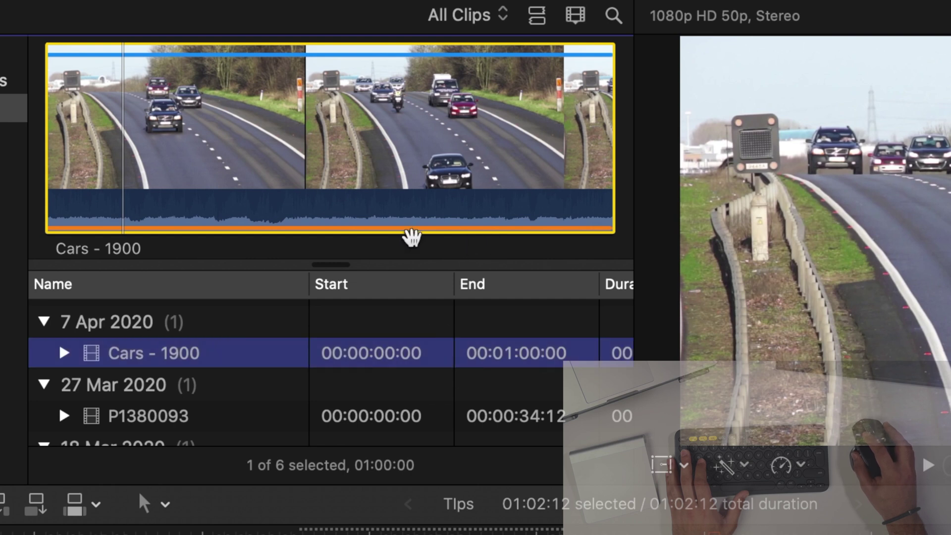
click(274, 403)
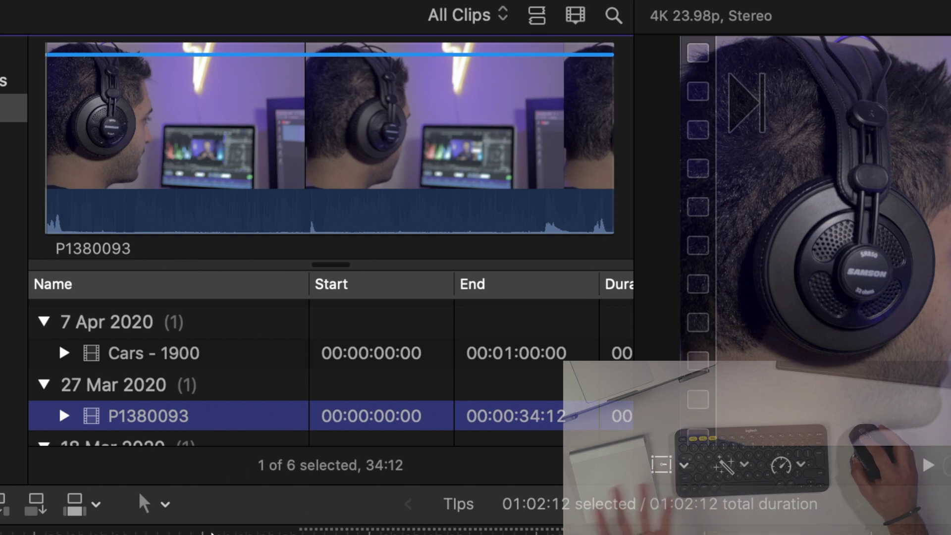
click(246, 363)
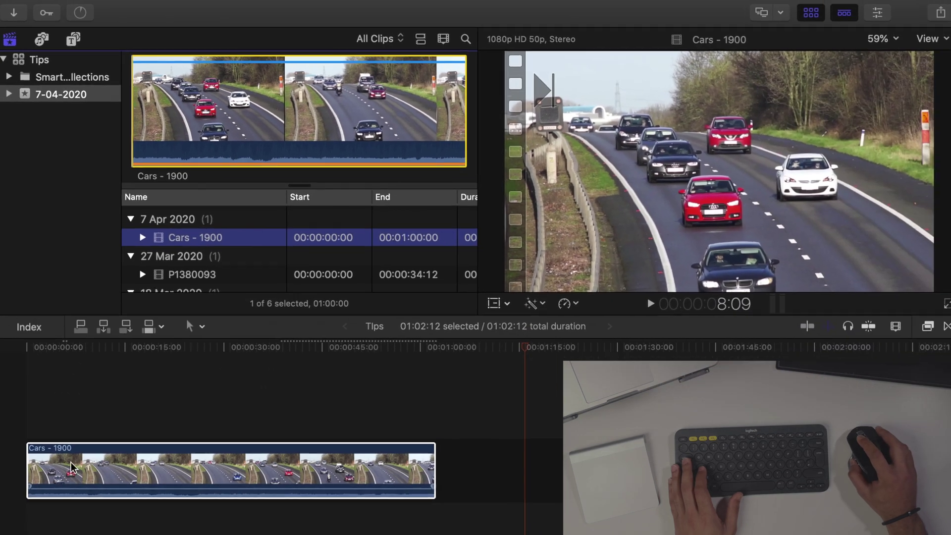
- Blade off and delete the clip's first 5 seconds, then trim its start at about 23 seconds
click(61, 411)
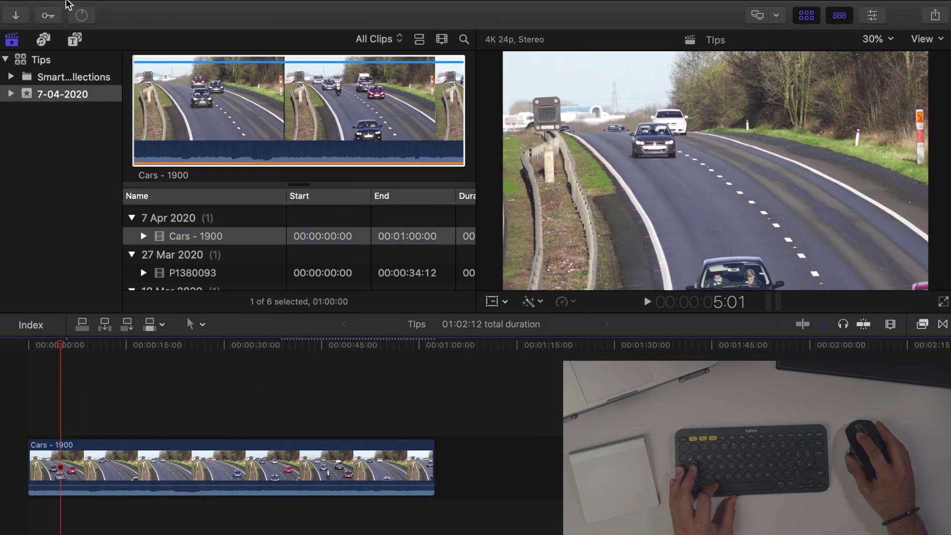
key(super+b)
click(52, 465)
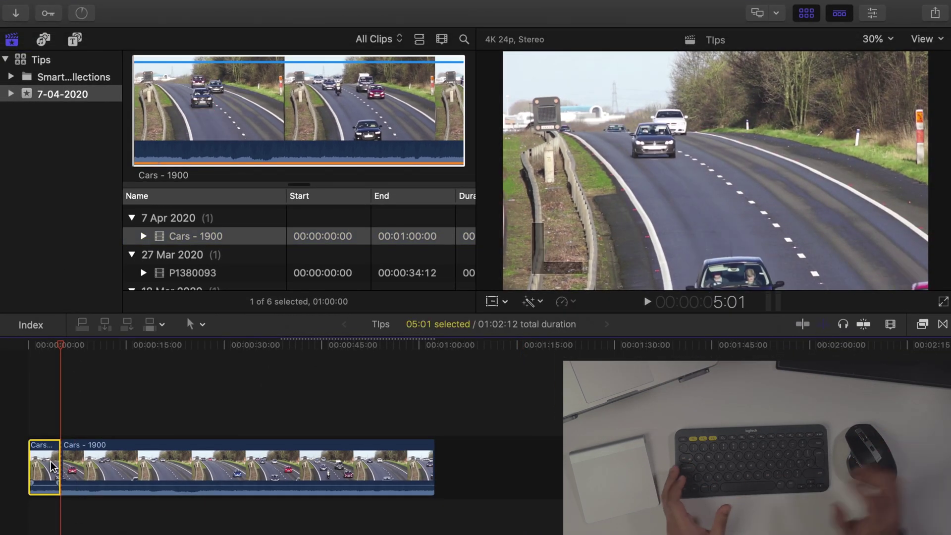
key(Delete)
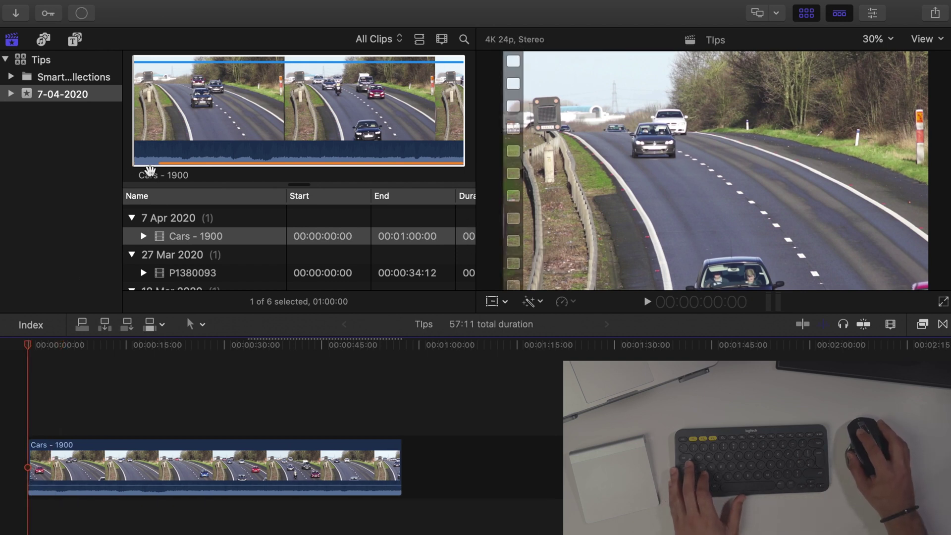
click(178, 388)
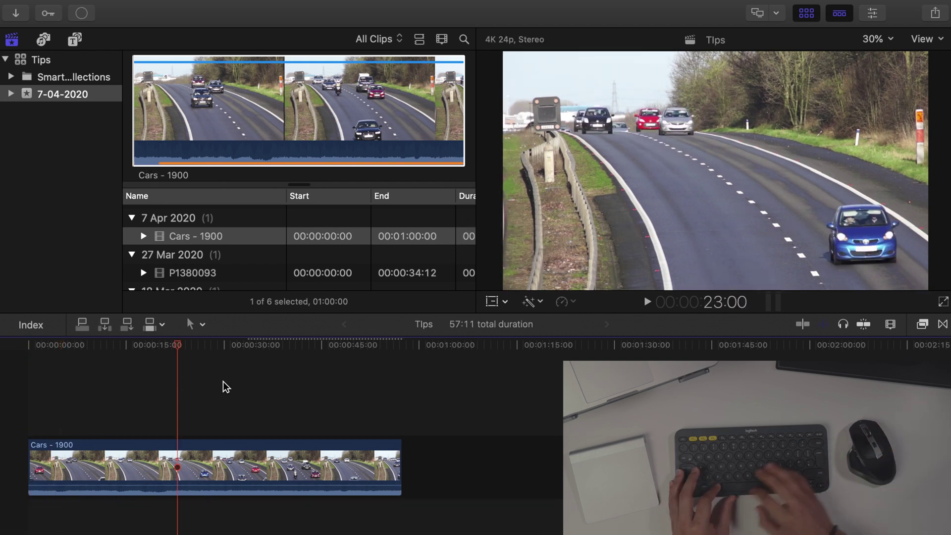
key(alt+bracketleft)
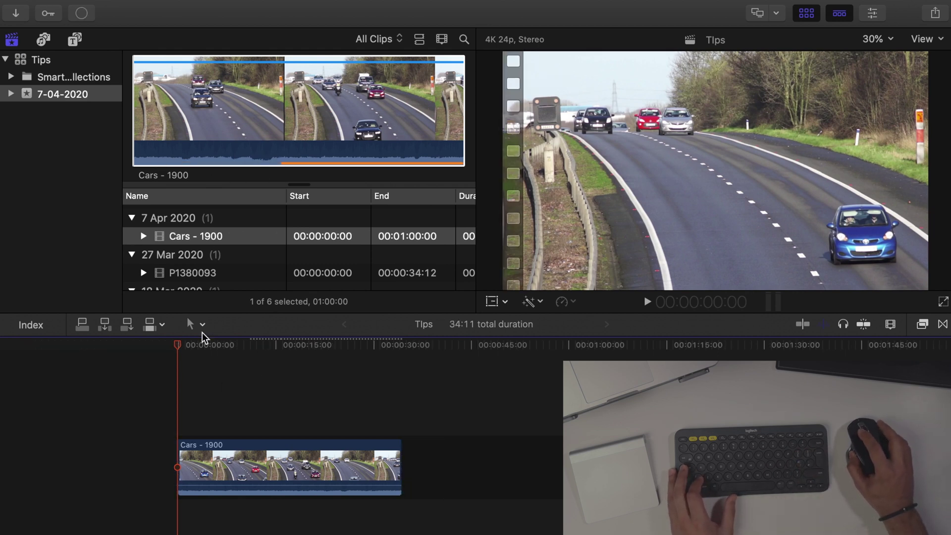
click(242, 129)
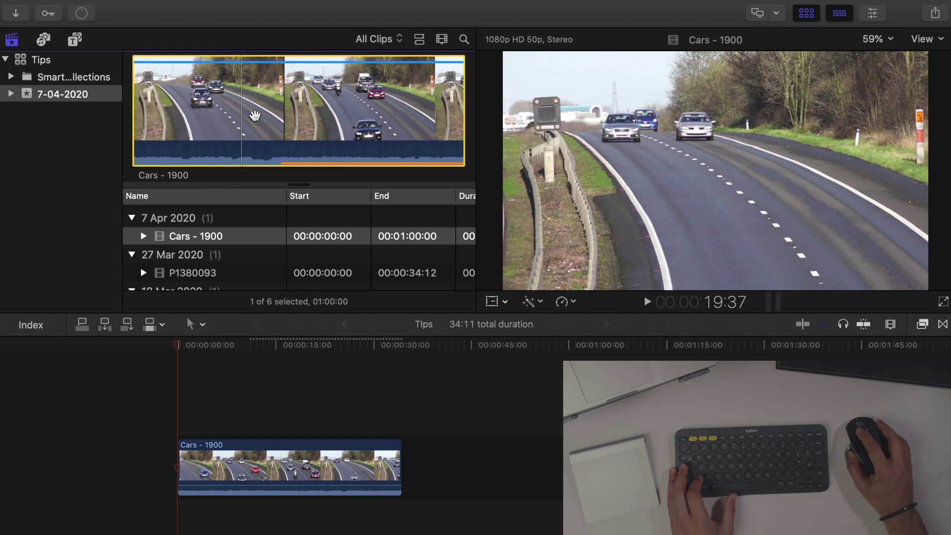
click(243, 158)
drag(369, 416, 488, 464)
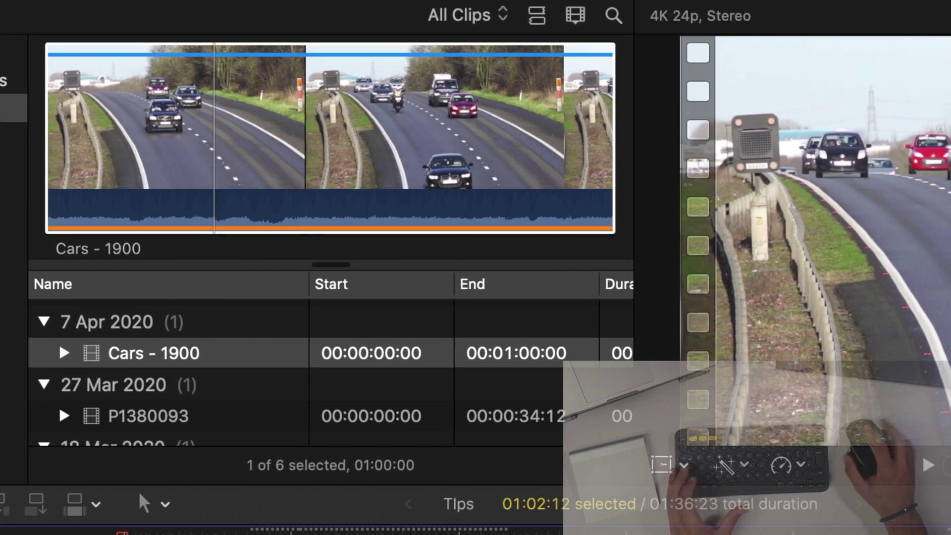
key(super+z)
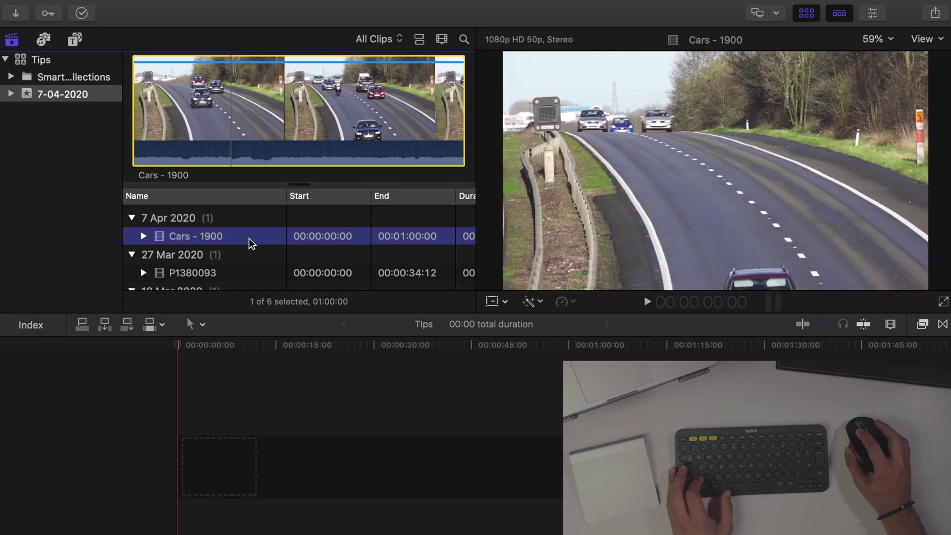
click(243, 396)
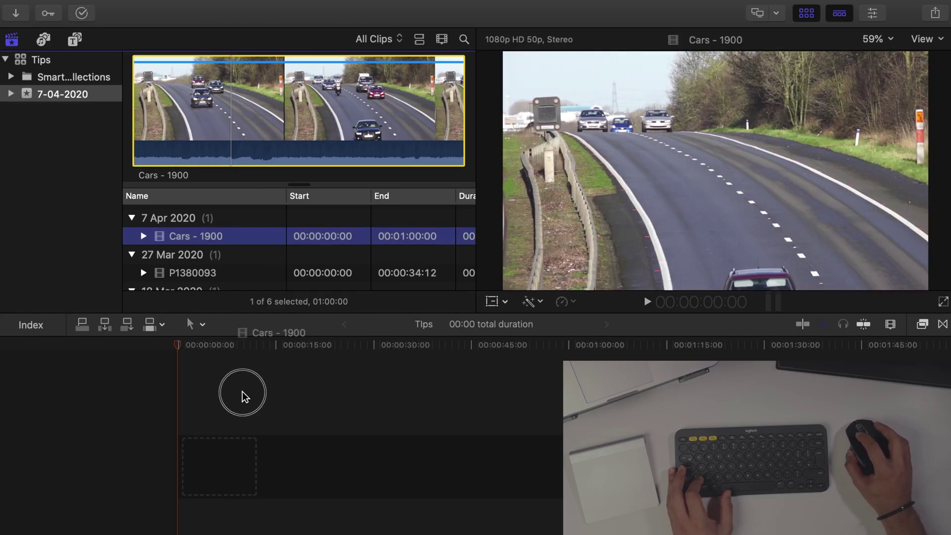
- Drop Cars - 1900 into the empty timeline and park the playhead near 8 seconds
drag(243, 396, 212, 448)
click(256, 391)
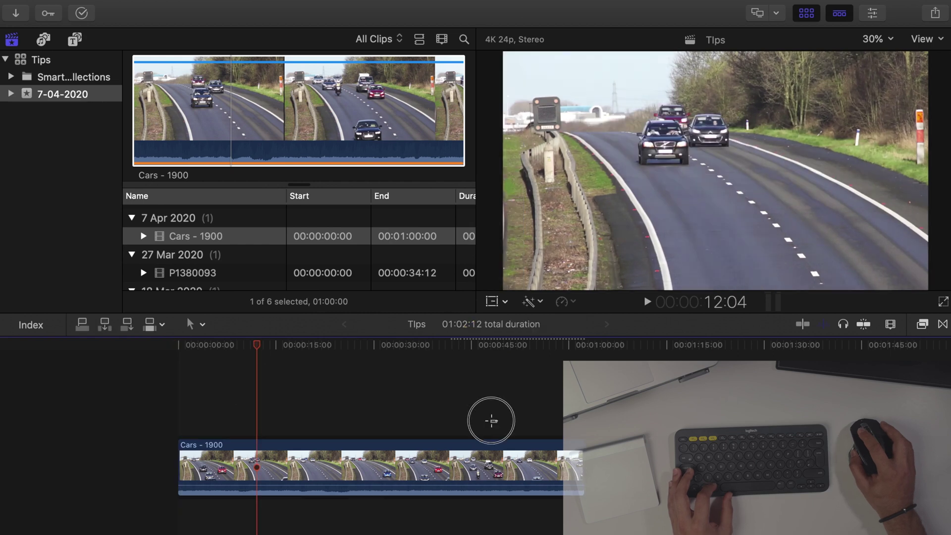
click(491, 420)
click(231, 388)
click(193, 371)
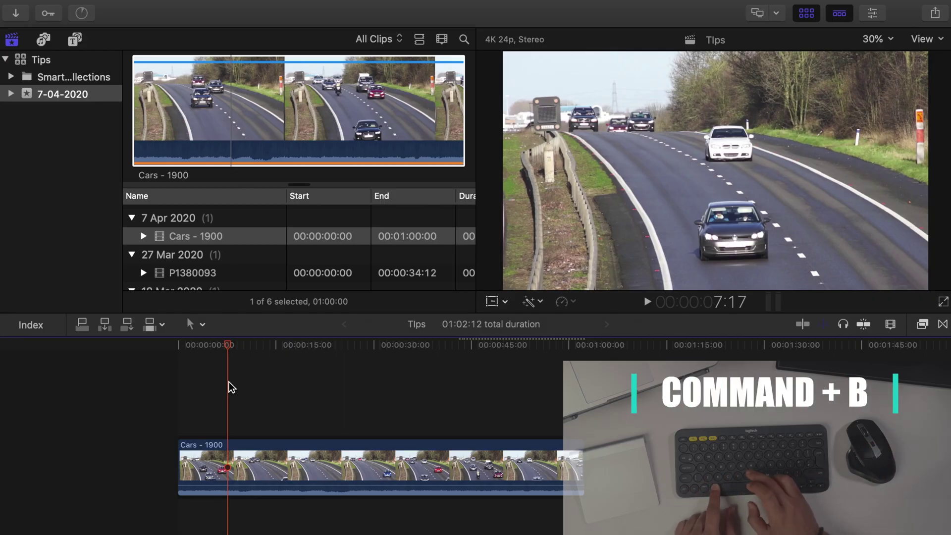
- Split the clip near 8 and 39 seconds, then undo both splits
key(super+b)
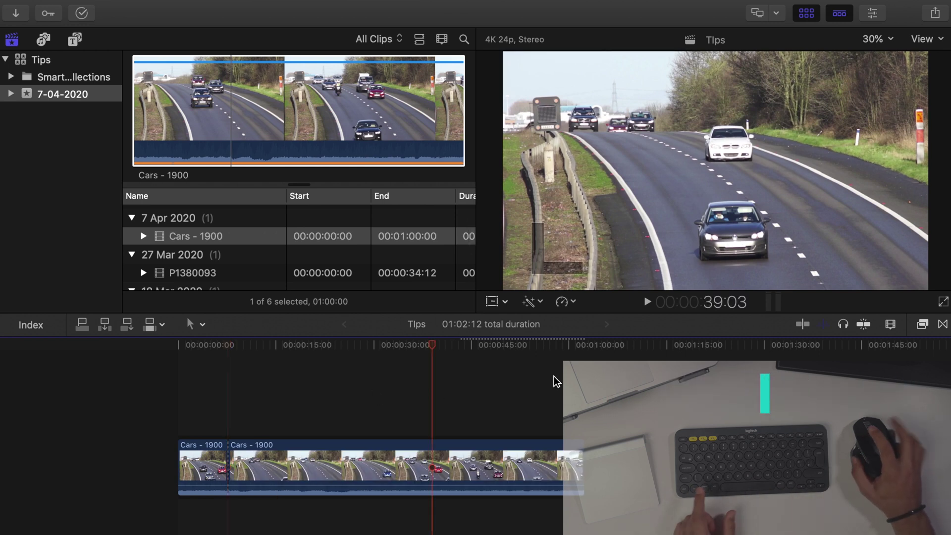
key(super+b)
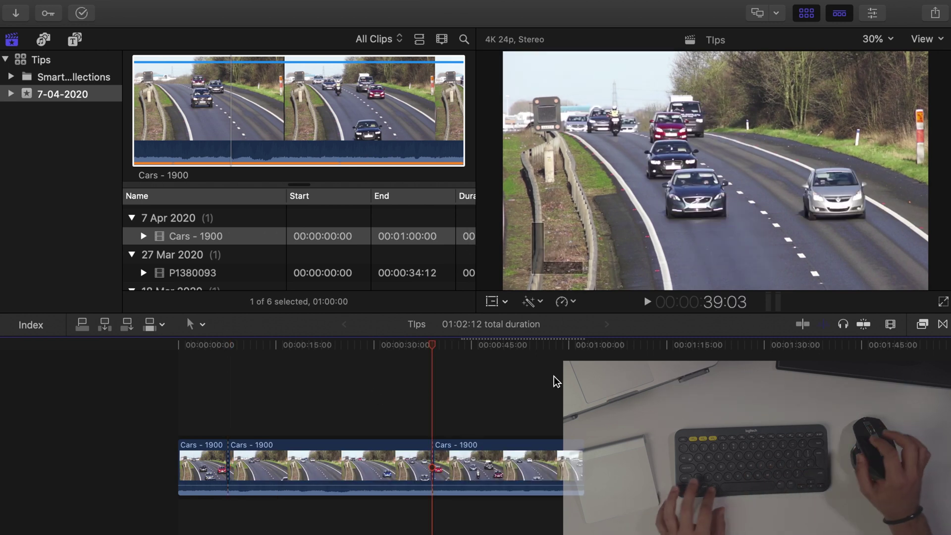
key(super+z)
click(204, 450)
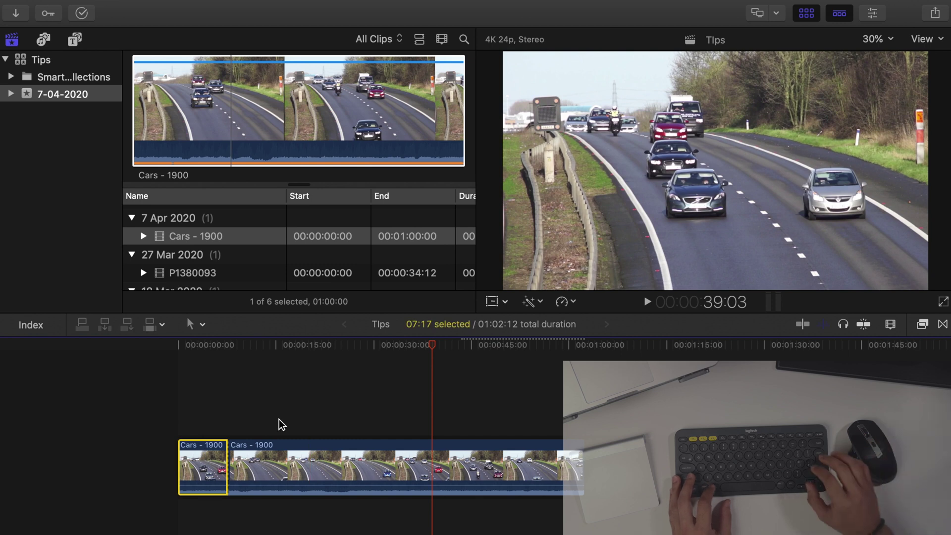
key(super+z)
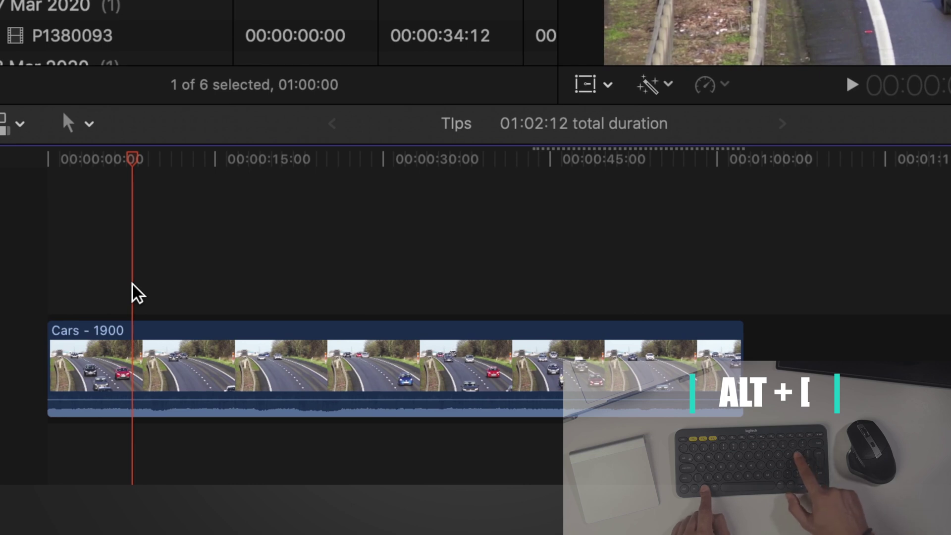
- Trim the clip's start to the playhead and its end at about 42 seconds
key(alt+bracketleft)
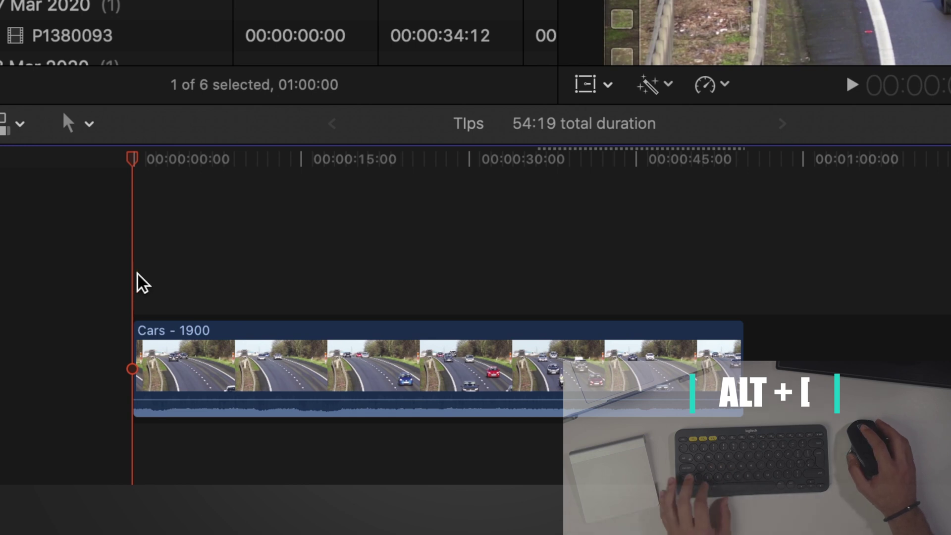
click(675, 232)
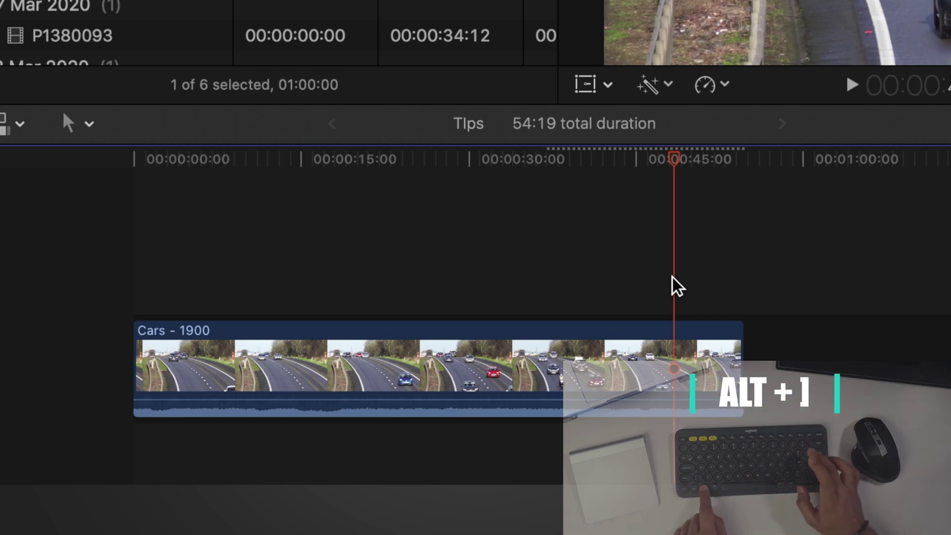
key(alt+bracketright)
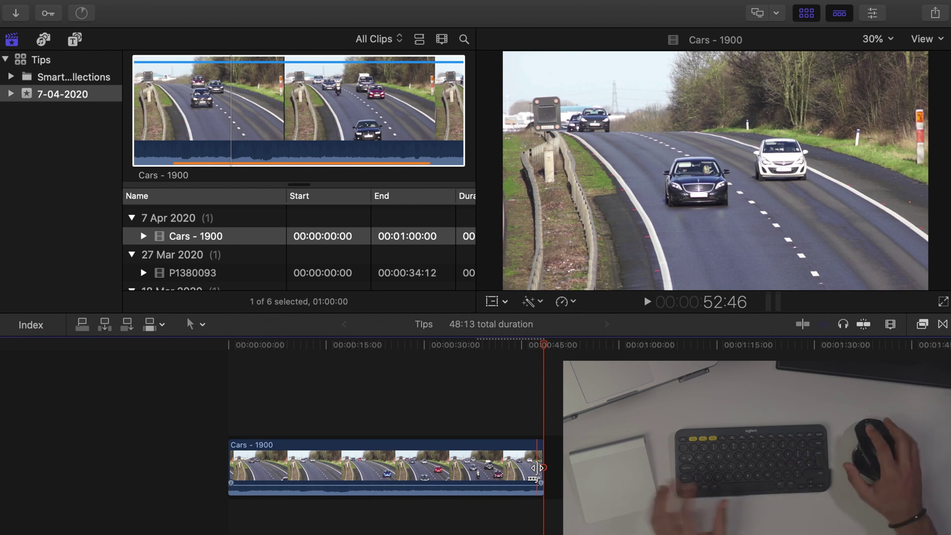
- Use the Blade tool to cut near the clip's start and delete the short opening piece
click(379, 413)
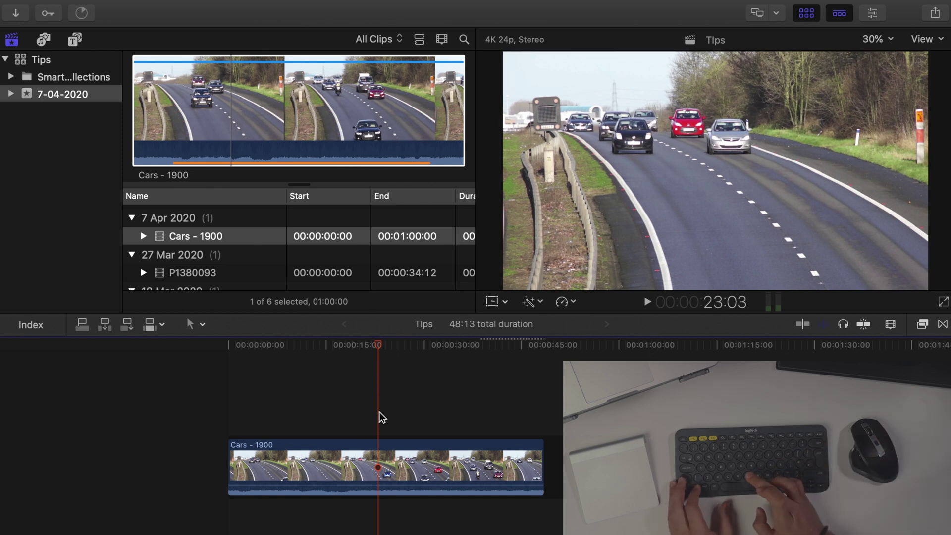
key(b)
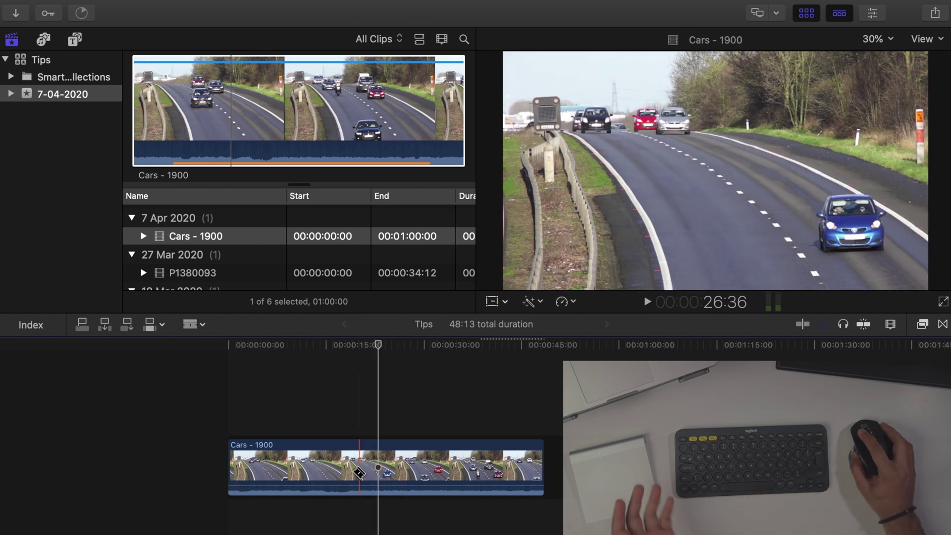
click(266, 468)
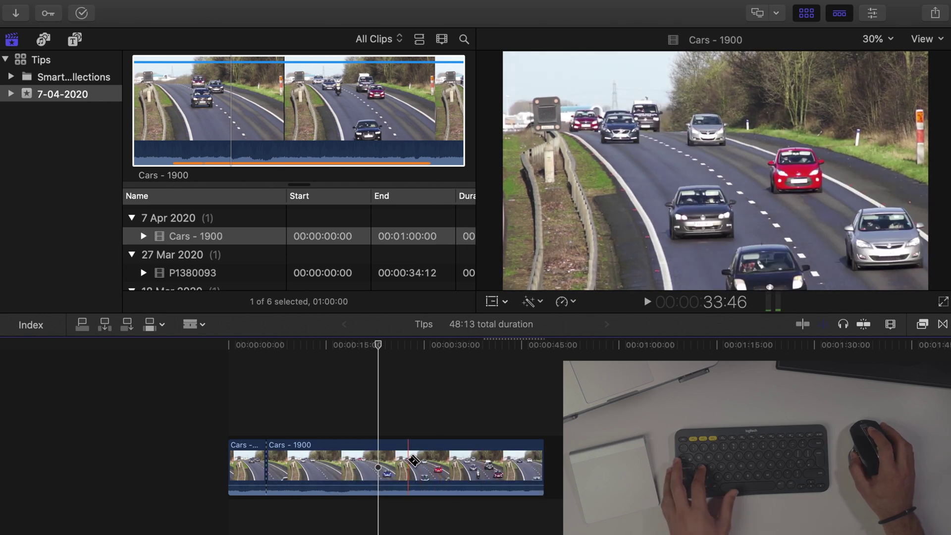
key(a)
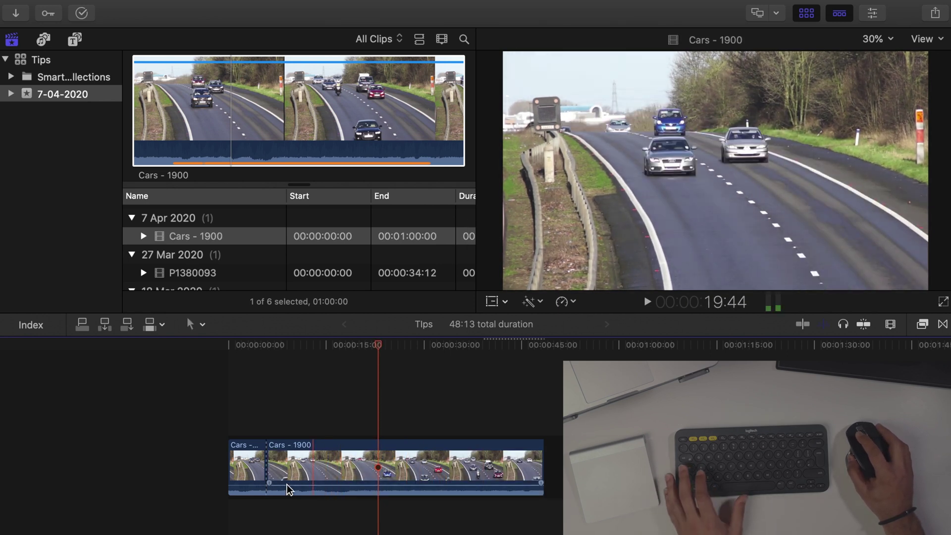
click(254, 468)
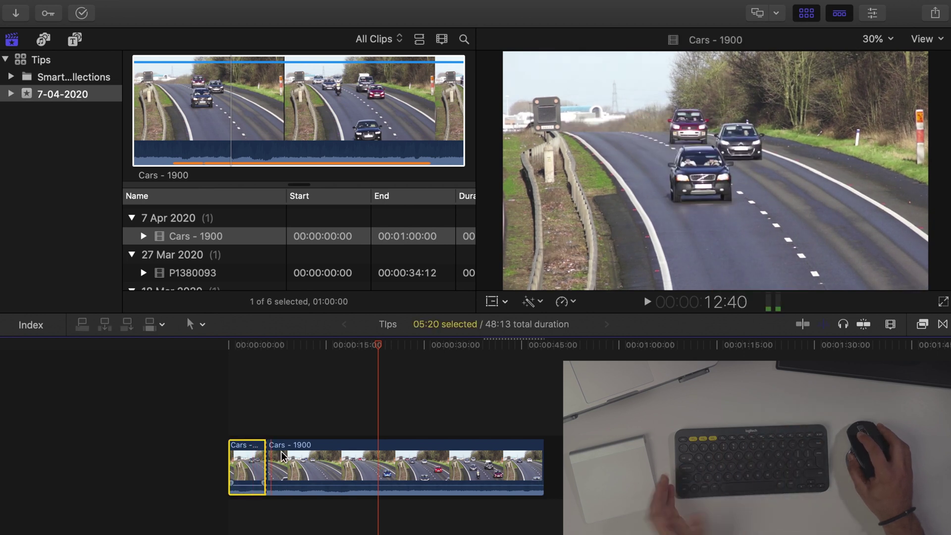
key(Delete)
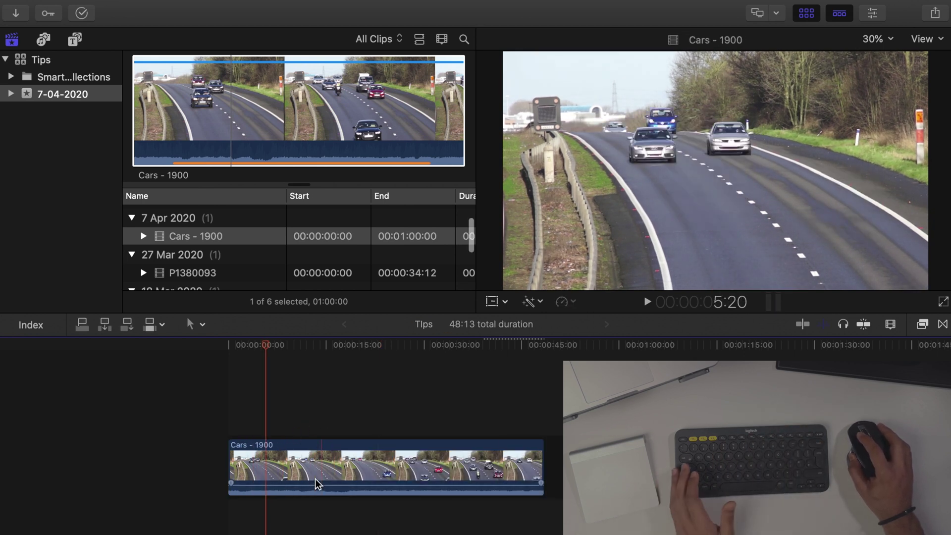
click(357, 421)
click(78, 7)
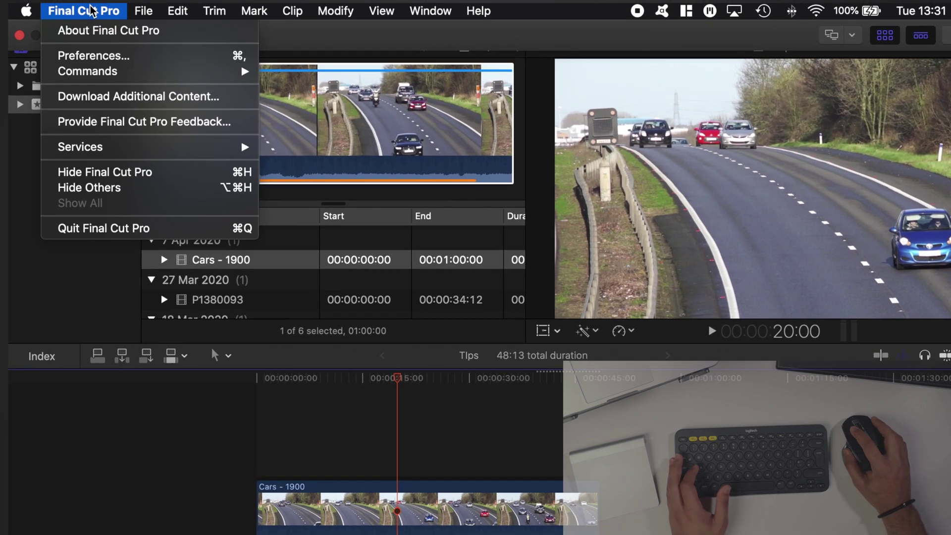
- Open the Command Editor from Final Cut Pro > Commands > Customize
mouse_move(105, 72)
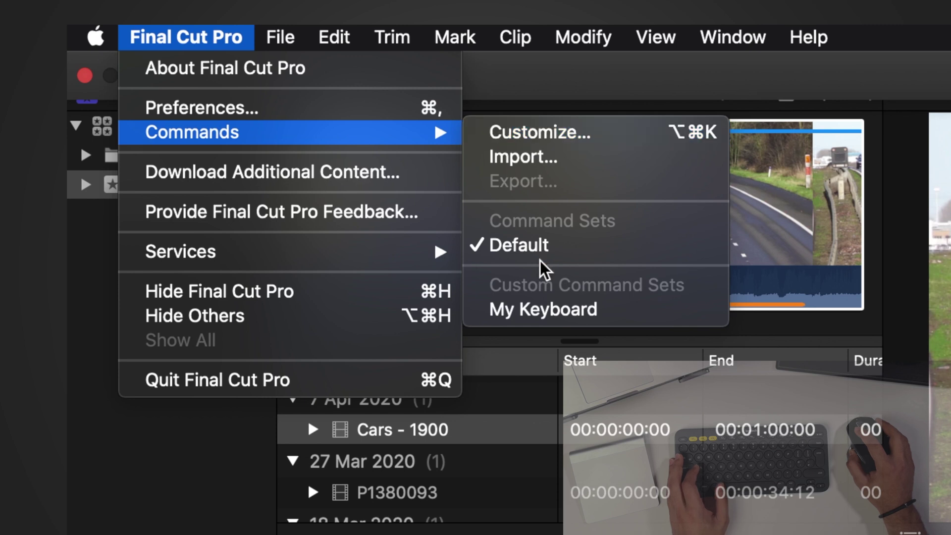
click(548, 136)
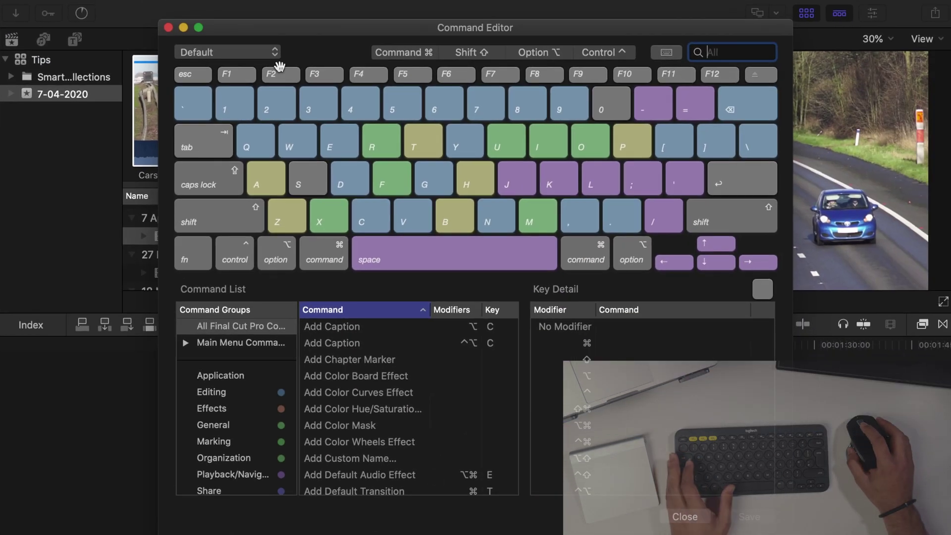
- Check the command sets list, keep Default, and look up the period, J and L key commands
click(266, 52)
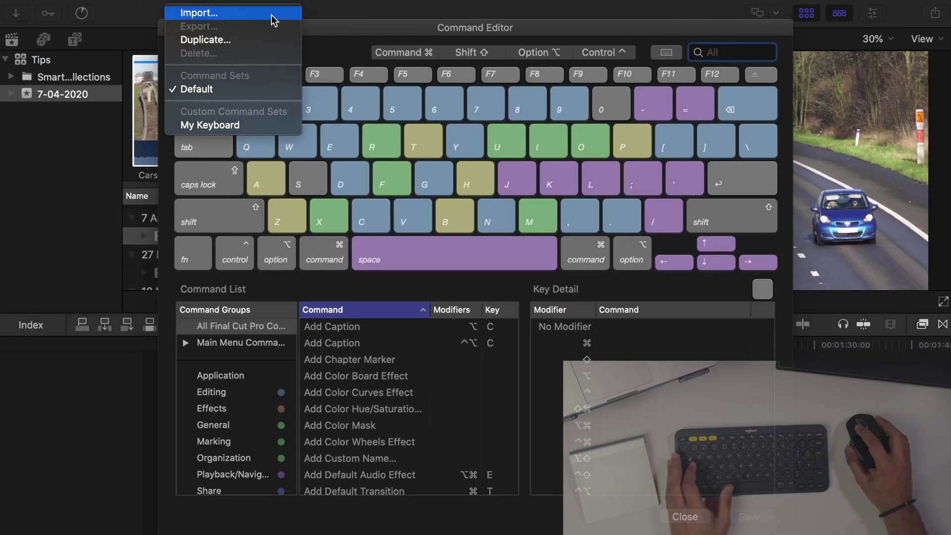
click(321, 55)
key(period)
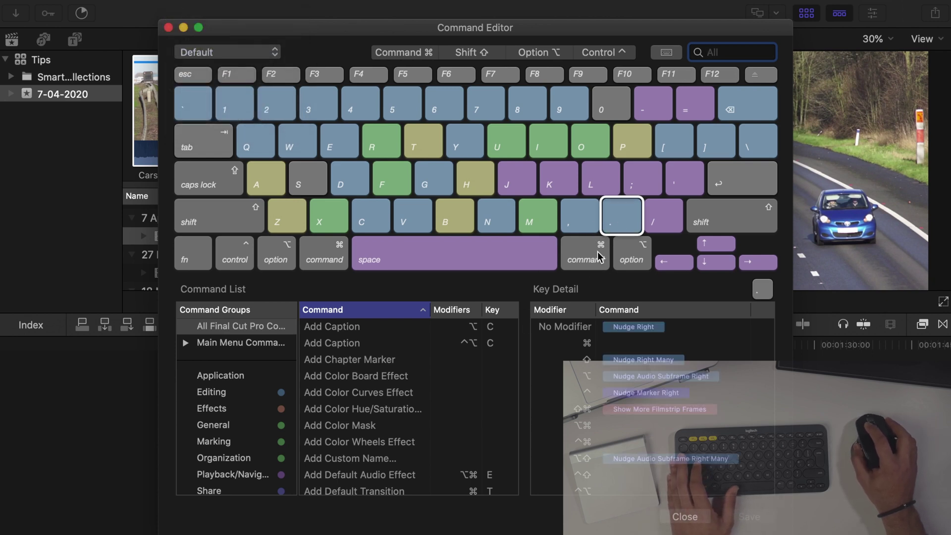
key(j)
key(l)
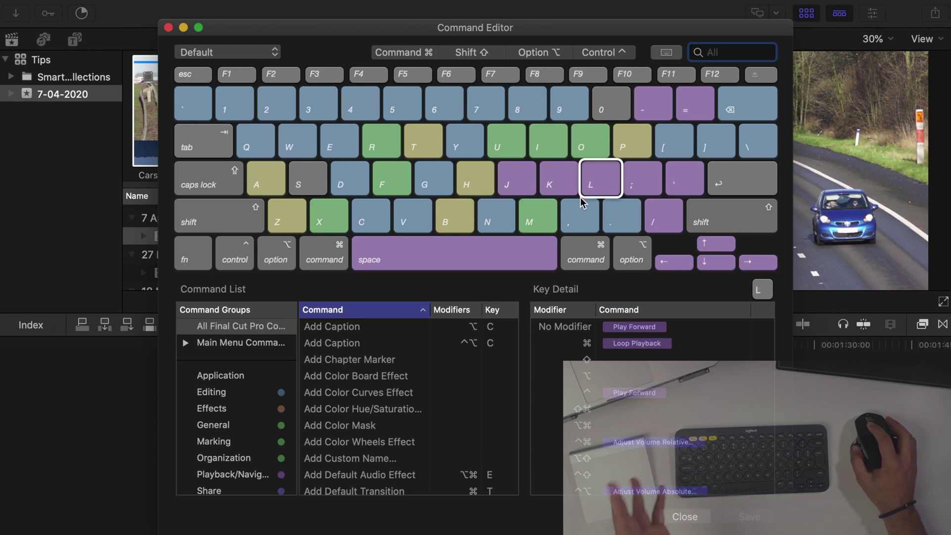
- Show the B key's Blade commands, clear the search, and try moving Blade Tool
click(466, 216)
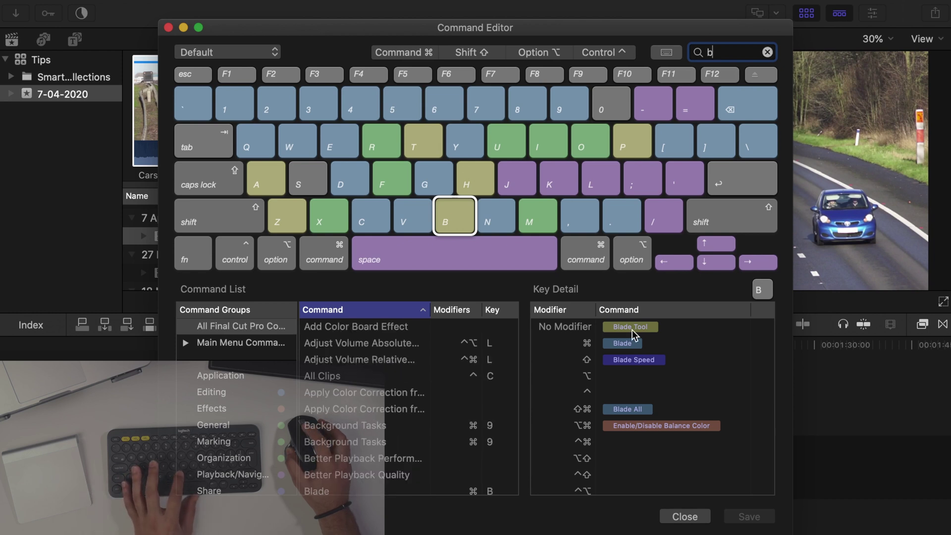
click(766, 54)
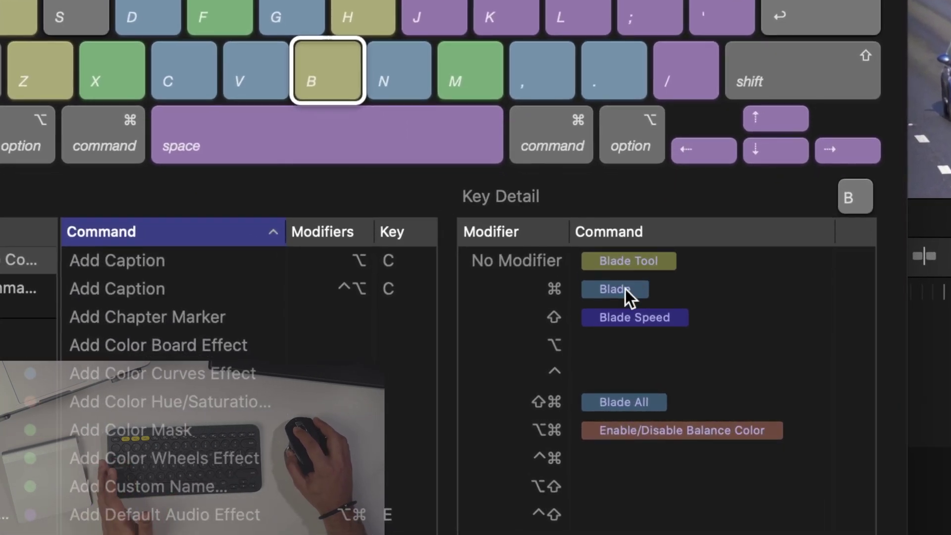
drag(625, 289, 644, 369)
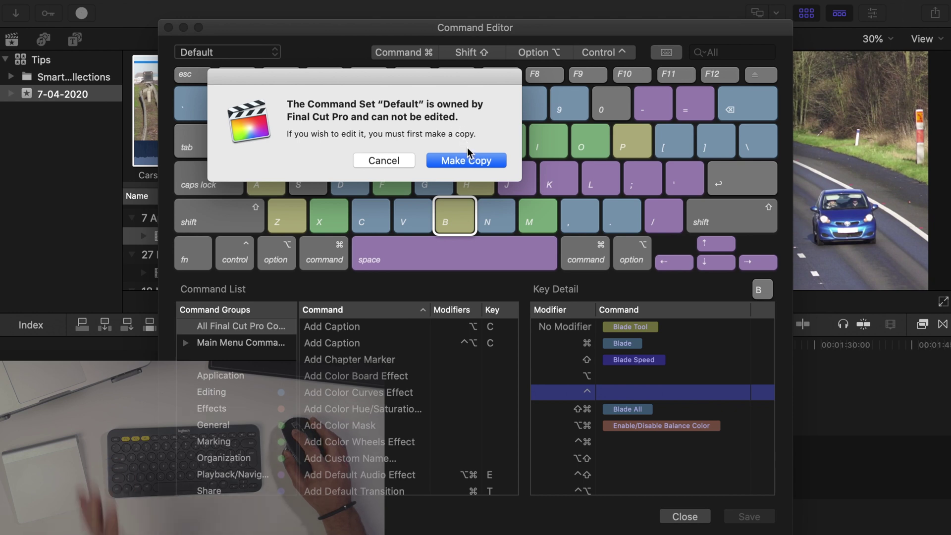
- Make an editable copy of the Default command set named 'Test'
click(467, 160)
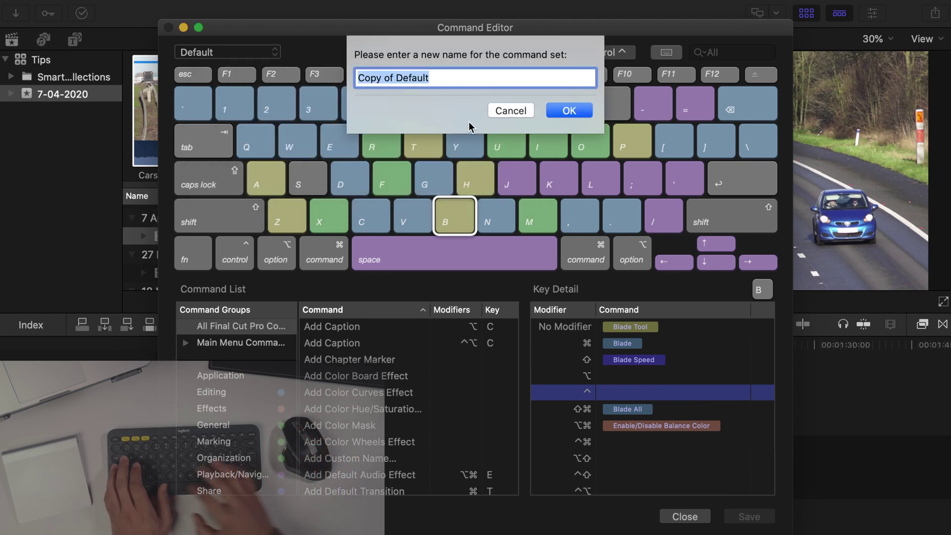
text(Test)
key(Return)
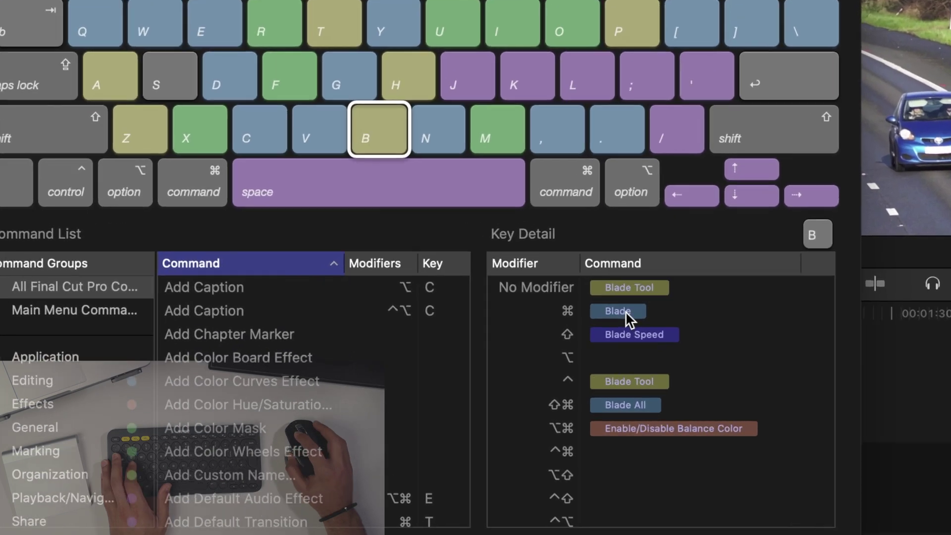
- On the B key, make Blade unmodified and move Blade Tool to ⌘, removing the duplicate
drag(629, 344, 625, 345)
drag(620, 292, 639, 266)
drag(641, 381, 639, 292)
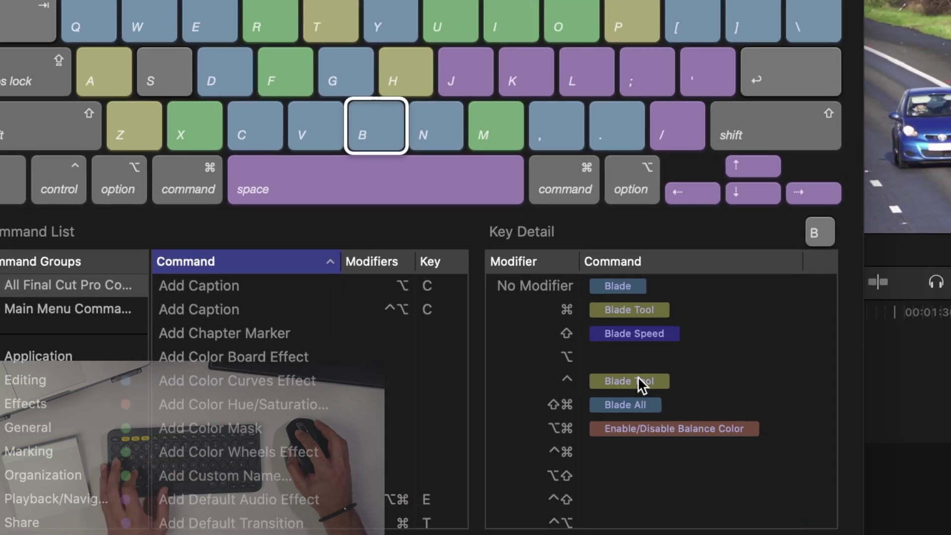
drag(632, 376, 511, 534)
drag(562, 505, 562, 514)
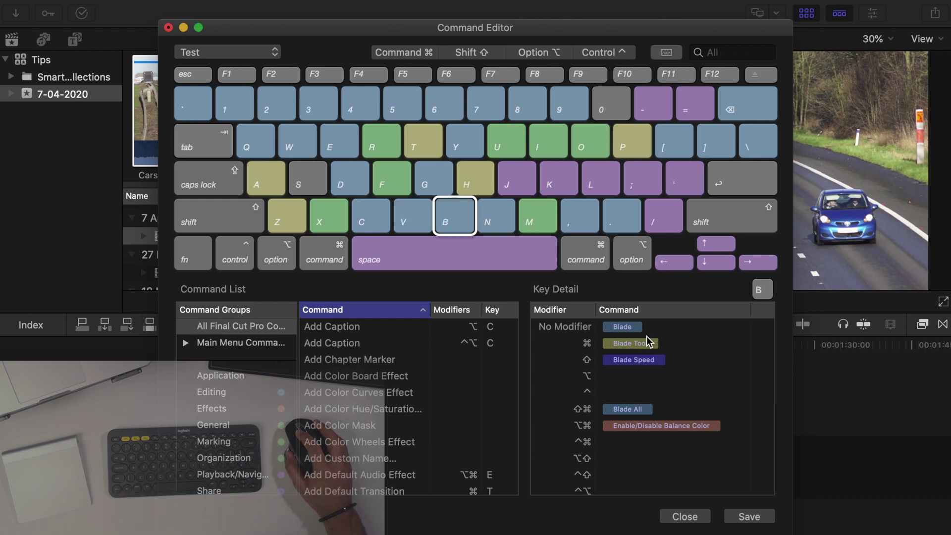
click(670, 148)
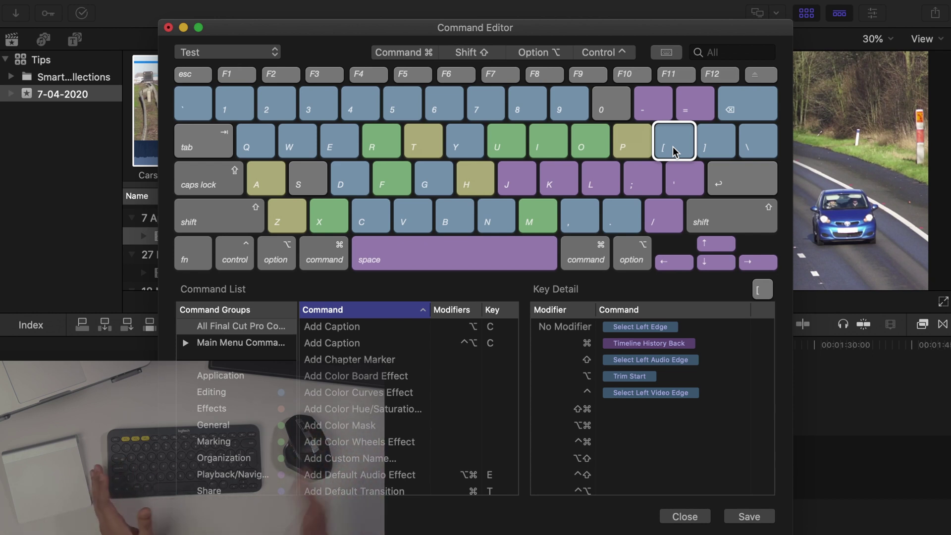
- On the [ key, make Trim Start unmodified and move Select Left Edge to Option
mouse_move(728, 151)
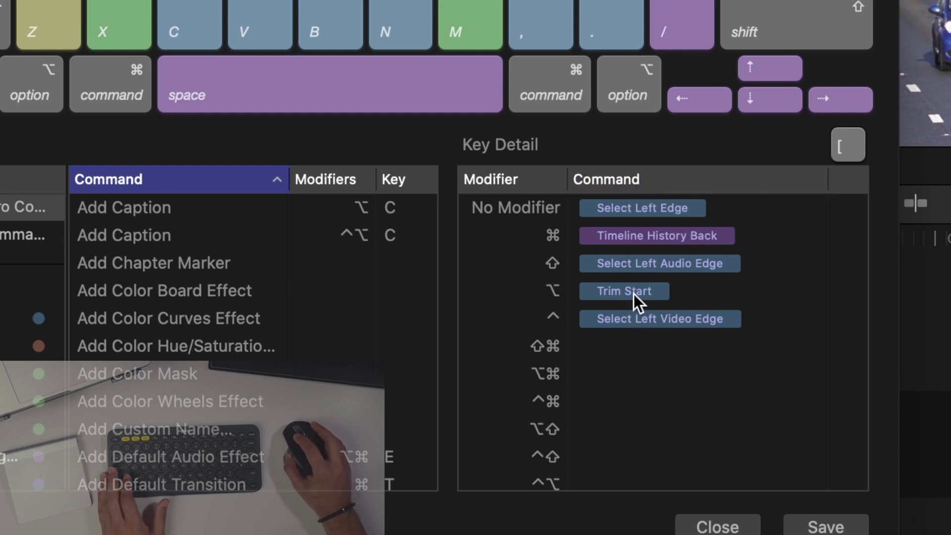
drag(654, 208, 634, 396)
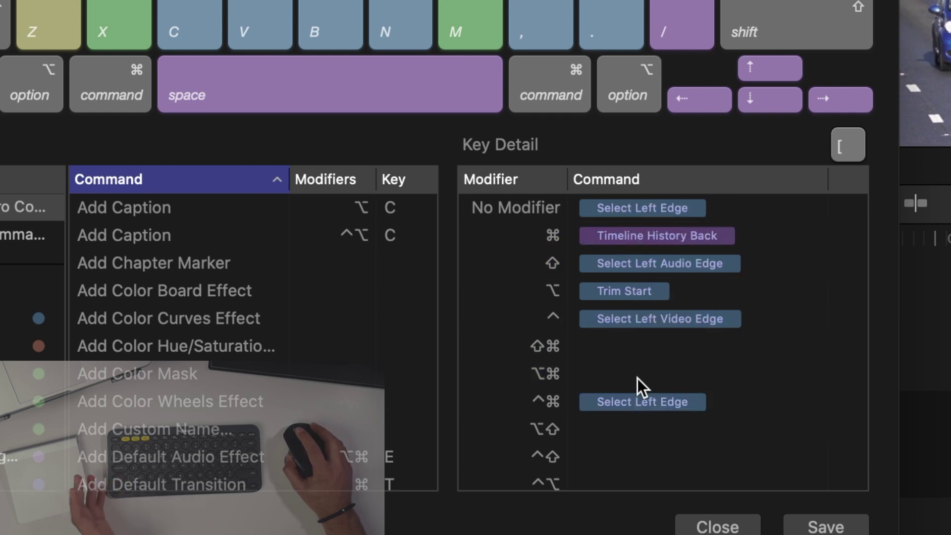
drag(637, 289, 661, 206)
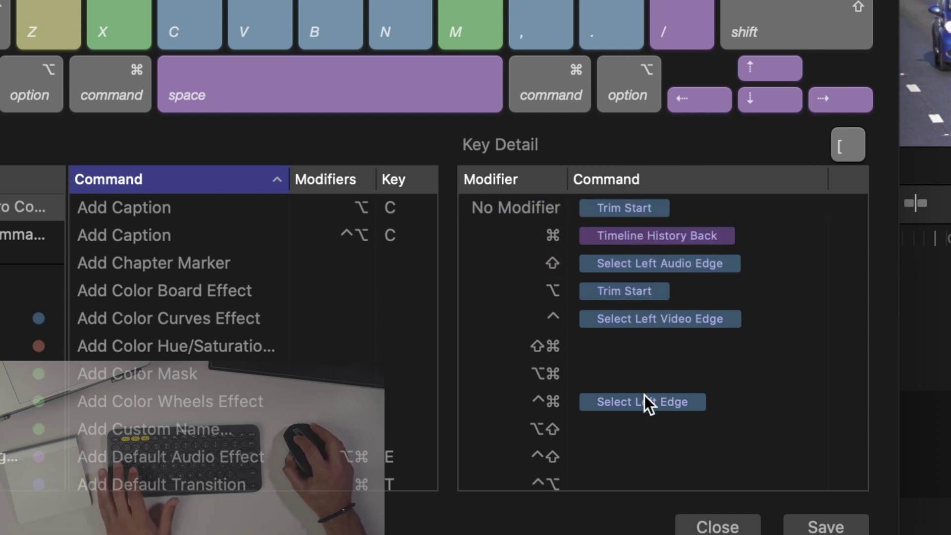
drag(643, 401, 698, 295)
drag(660, 408, 583, 529)
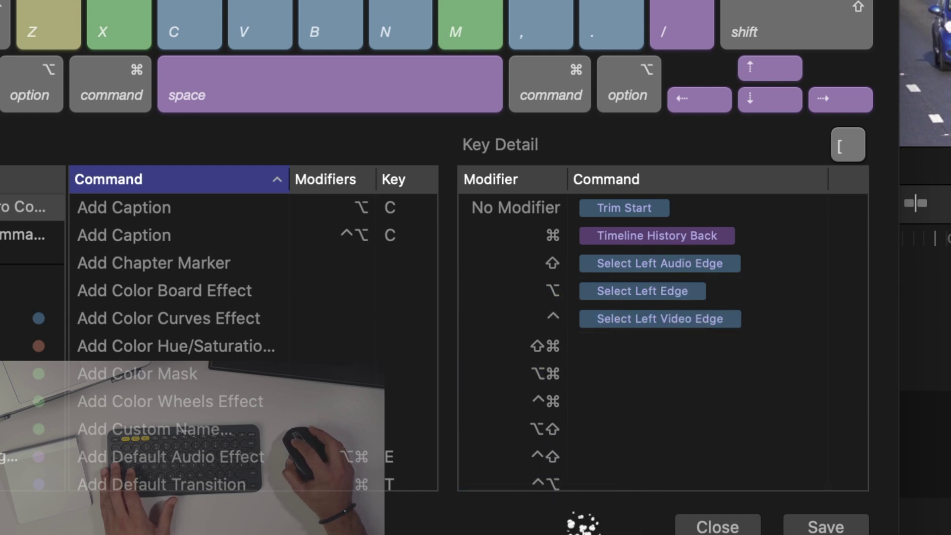
- On the ] key, make Trim End unmodified and move Select Right Edge to Option
key(bracketright)
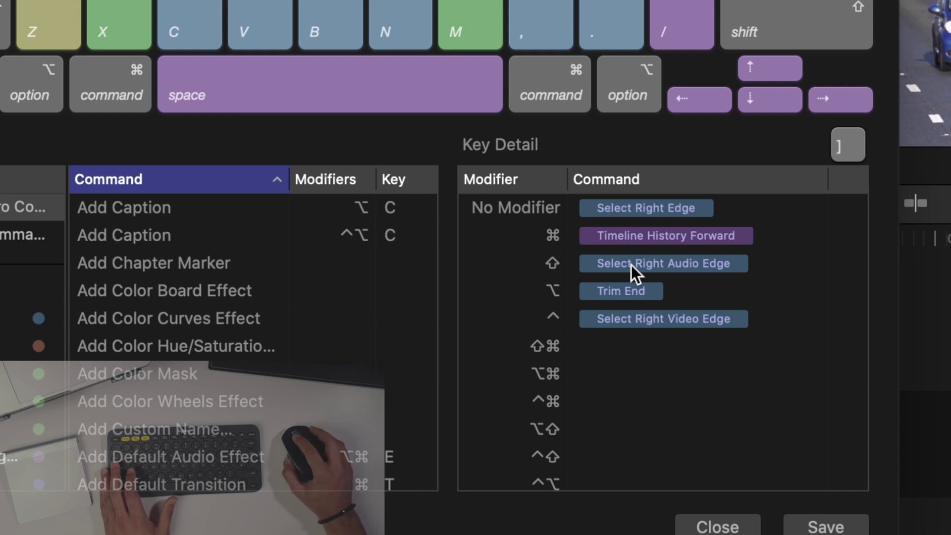
drag(672, 214, 676, 403)
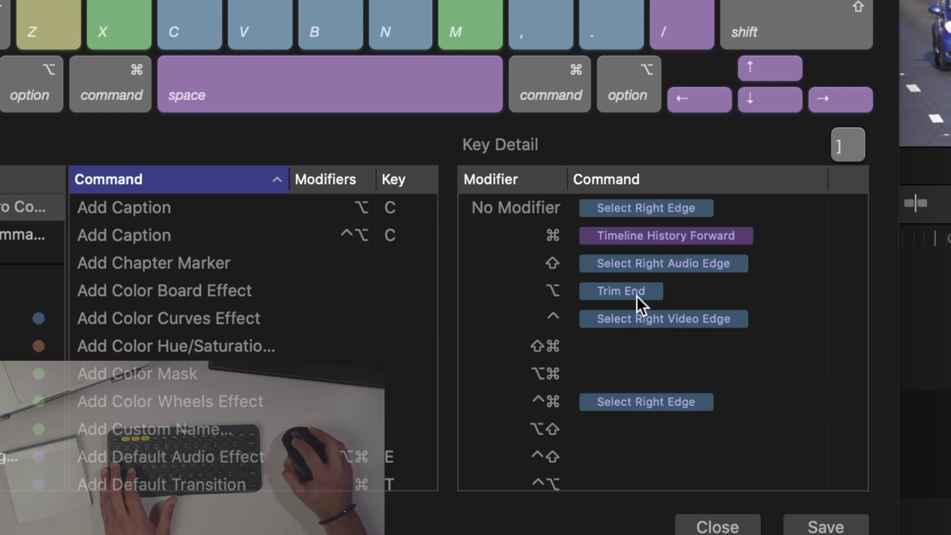
drag(637, 296, 690, 205)
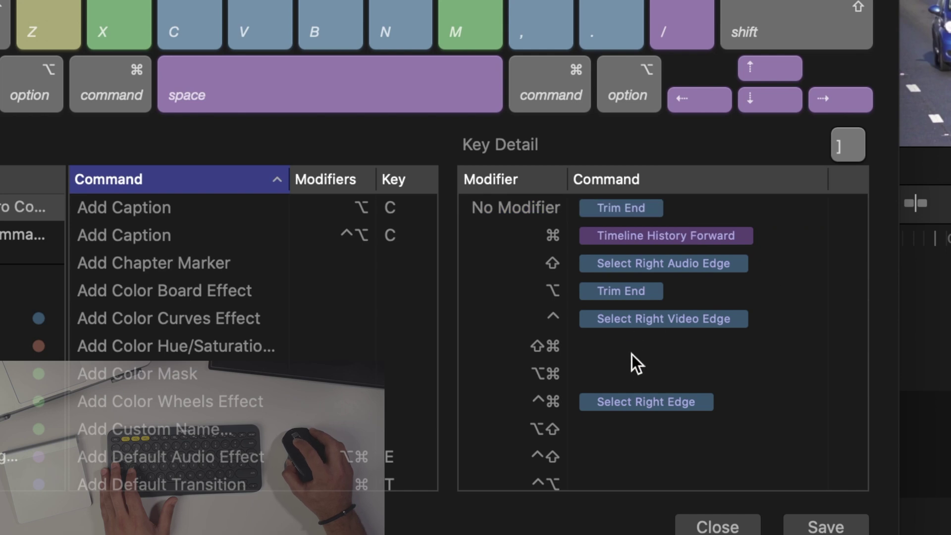
drag(631, 402, 620, 291)
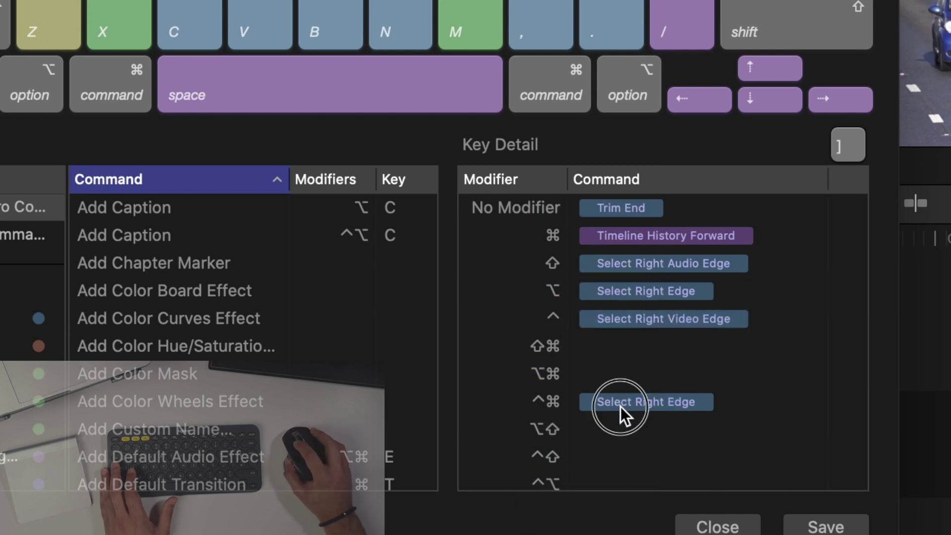
drag(620, 406, 555, 529)
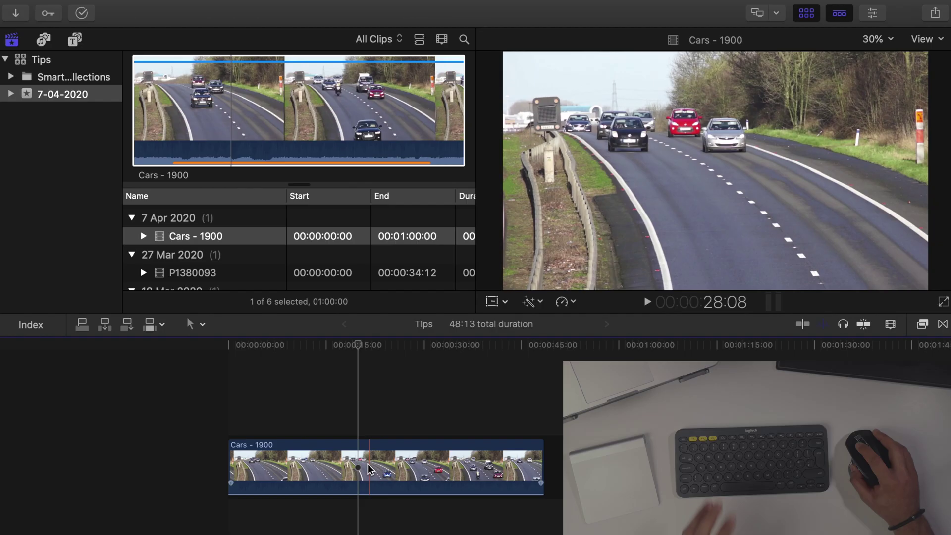
- Replace the old timeline clip with a fresh Cars - 1900 and play it back
key(super+a)
key(BackSpace)
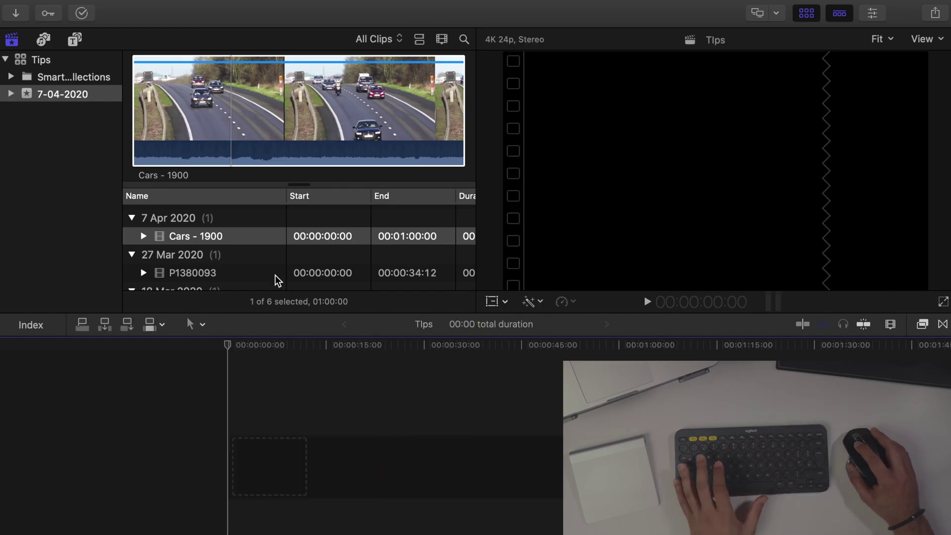
drag(227, 235, 263, 471)
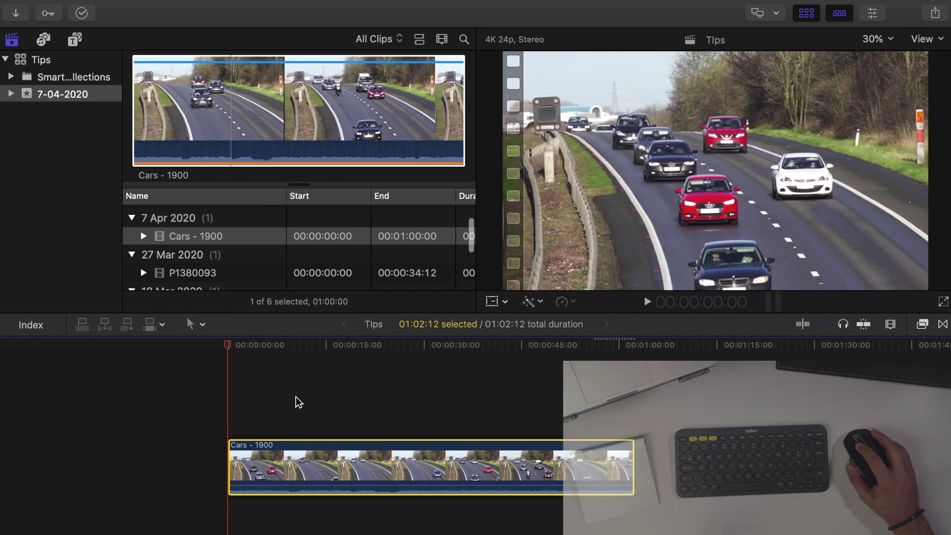
click(261, 399)
key(space)
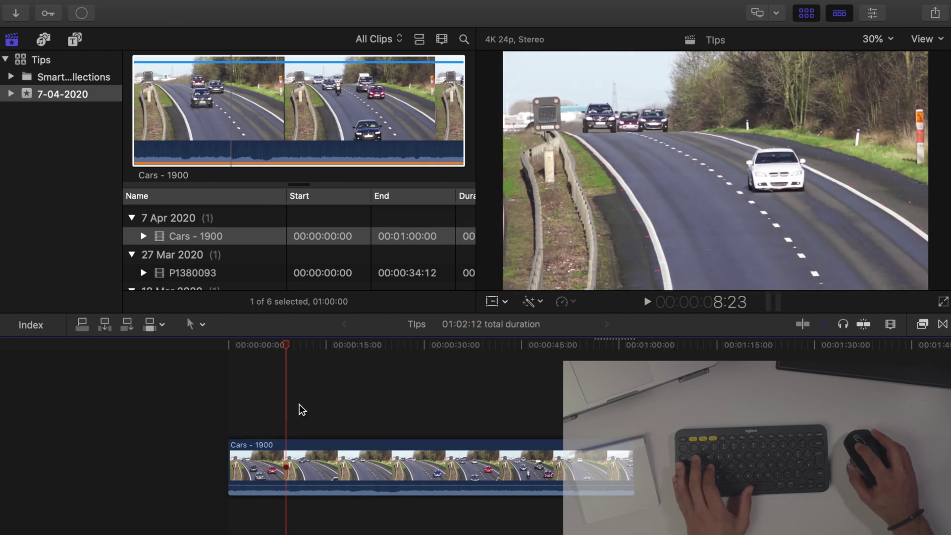
- Split the clip at several points up to 52:17, then undo back to one clip
click(266, 402)
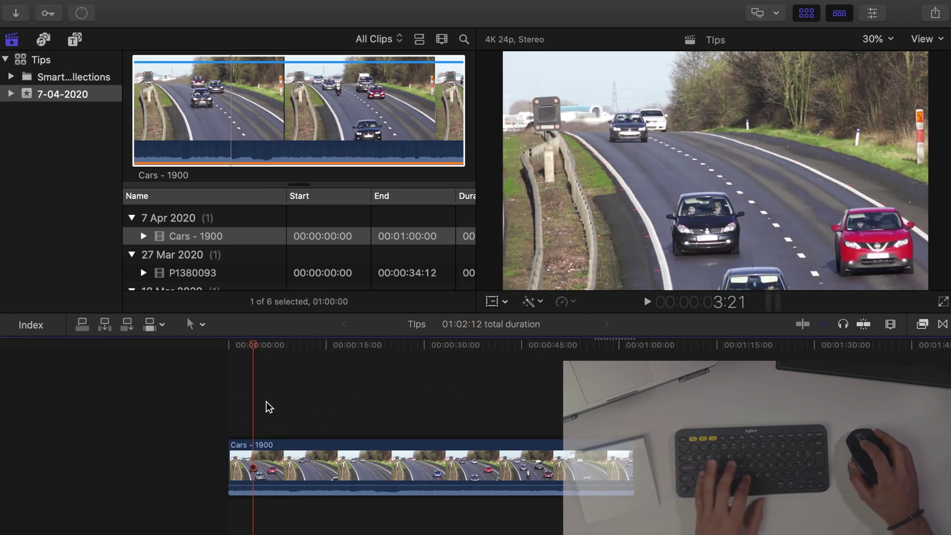
key(super+b)
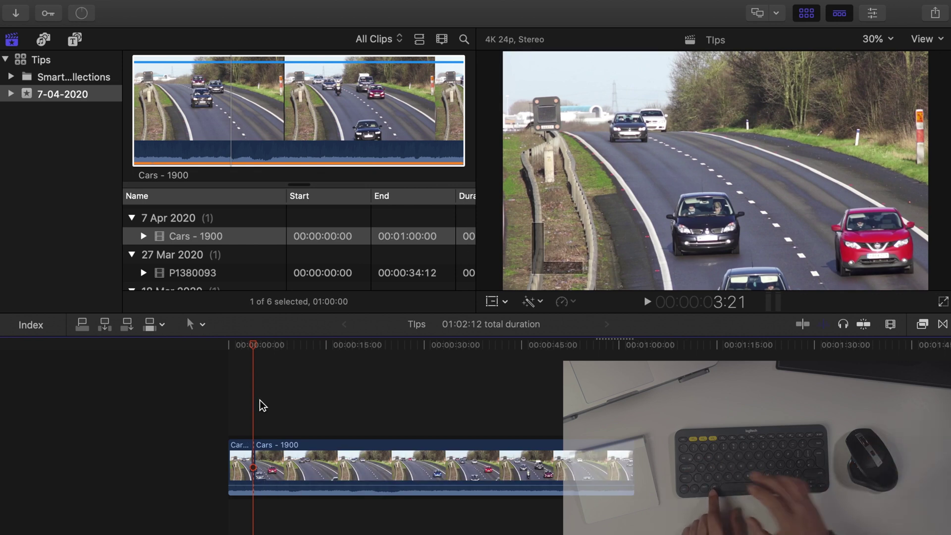
click(336, 418)
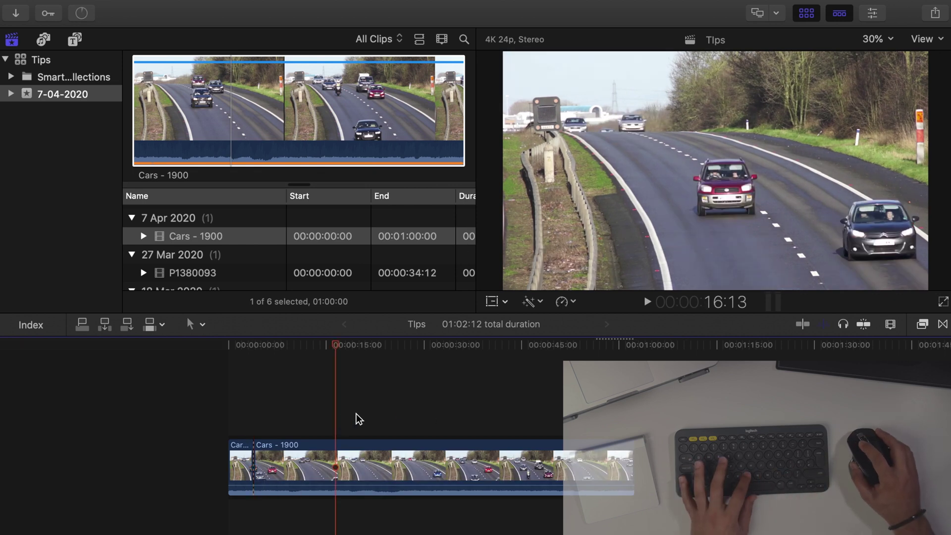
key(super+b)
click(475, 407)
key(super+b)
click(571, 407)
key(super+b)
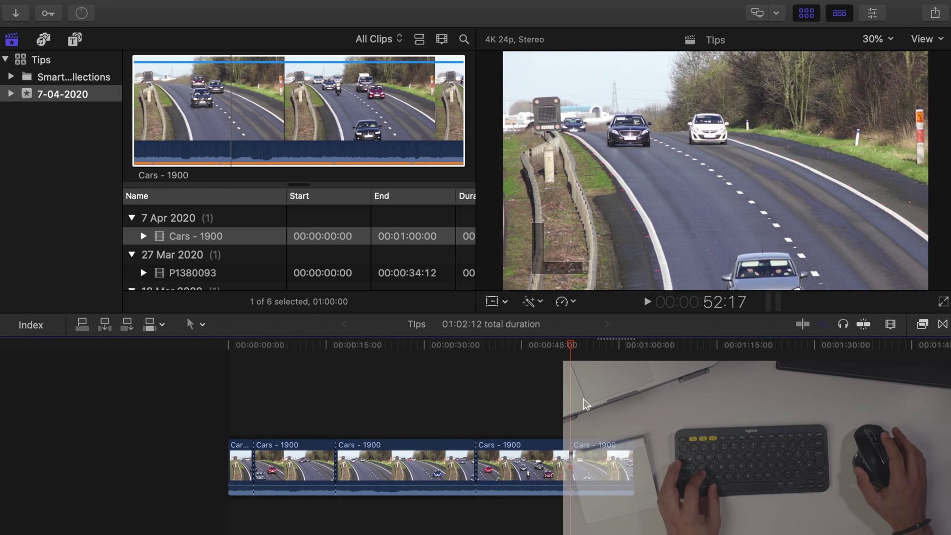
key(cmd+z)
key(cmd+z)
key(cmd+z)
key(cmd+z)
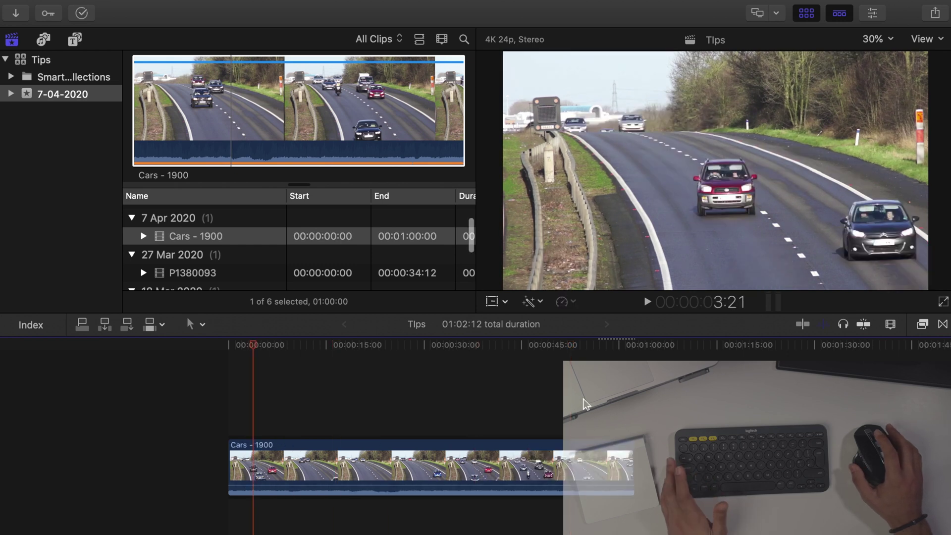
- Park the playhead at 25:10 and trim off the clip's start before it
click(493, 405)
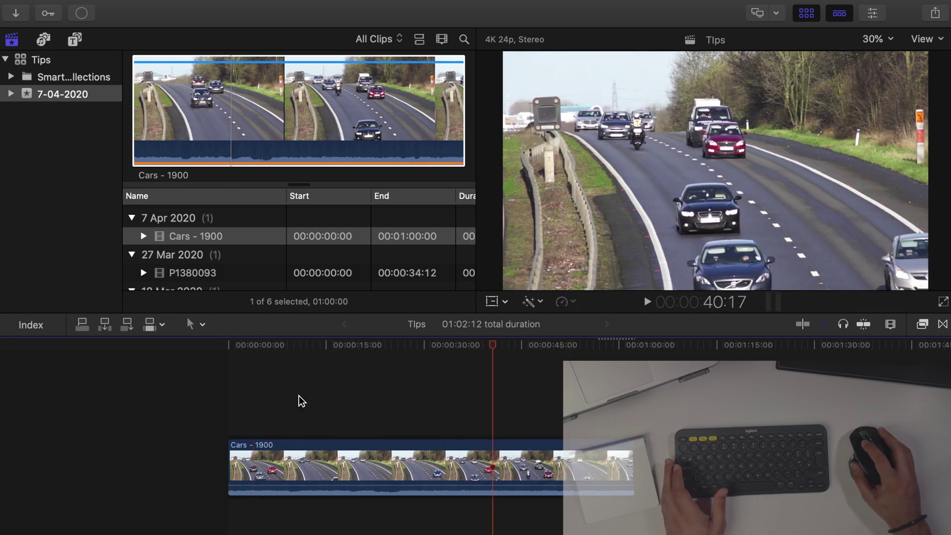
click(295, 395)
click(393, 390)
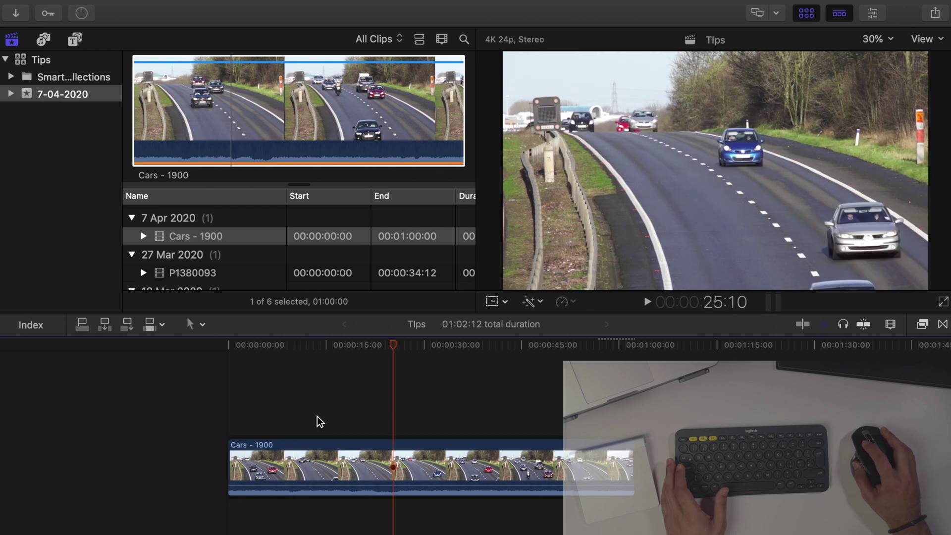
key(s)
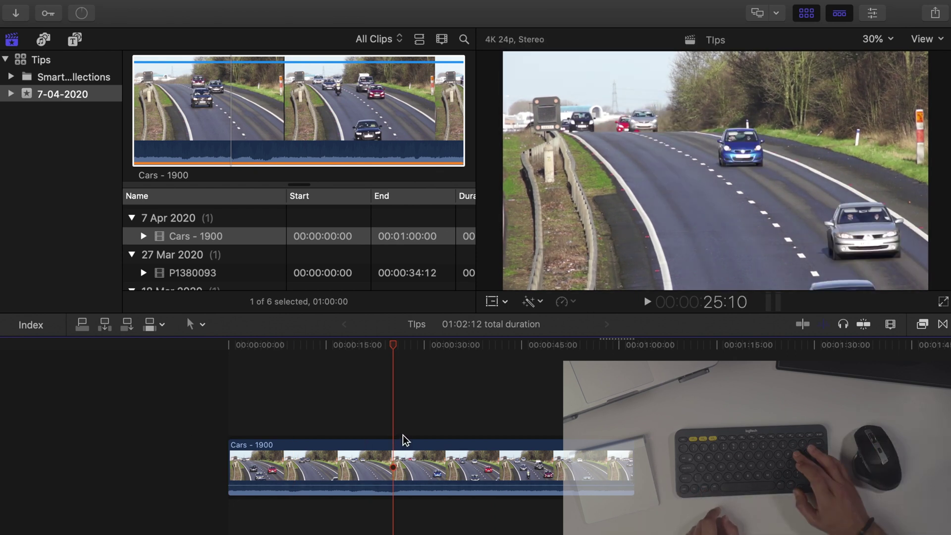
key(alt+bracketleft)
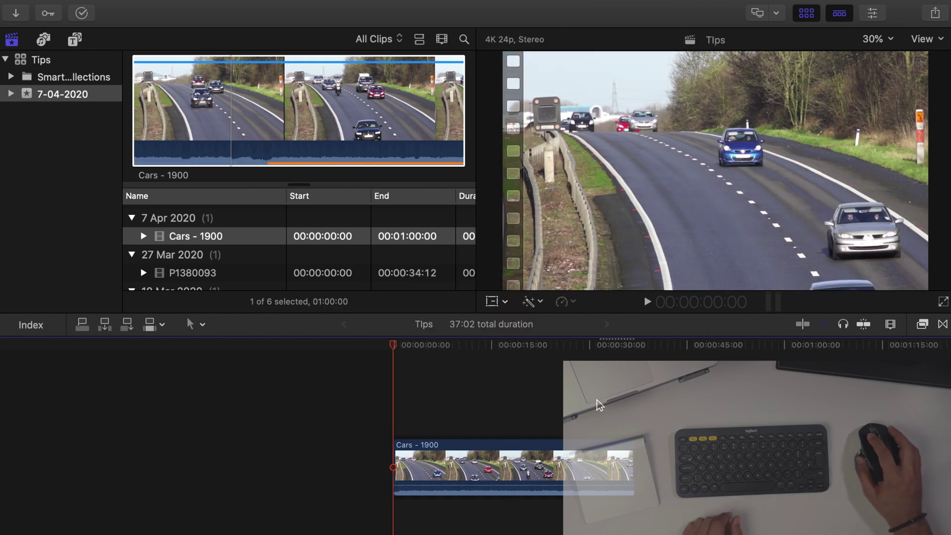
- Trim the end of Cars - 1900 at about 31 seconds so the project runs 31:02
click(596, 399)
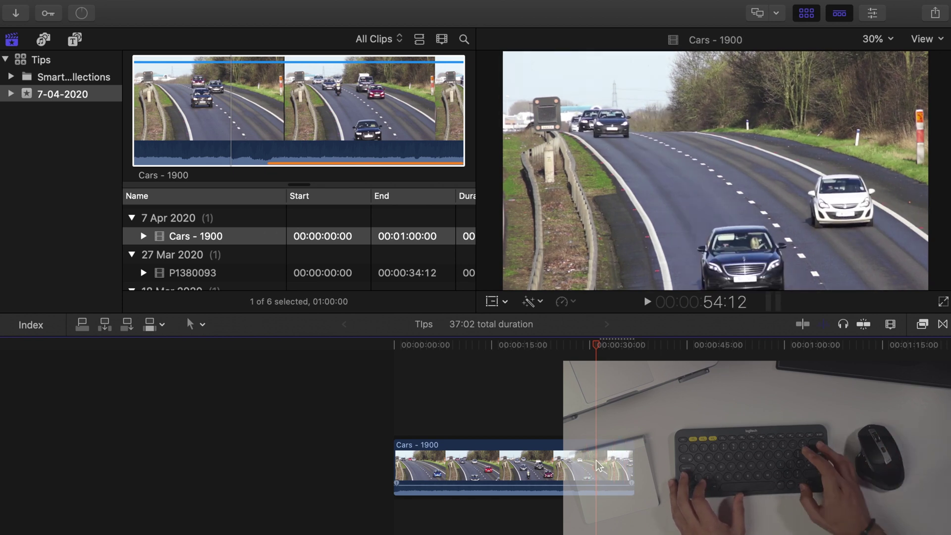
key(alt+])
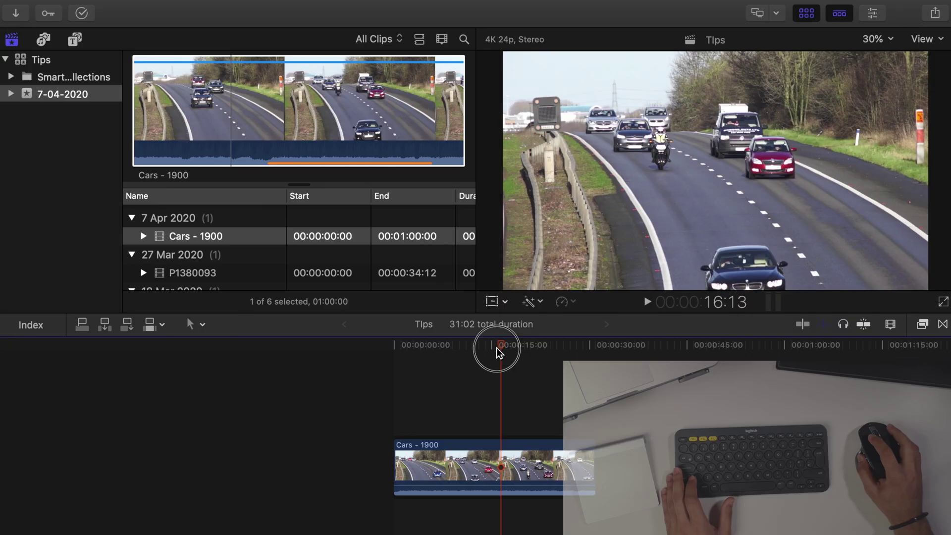
- Connect the Like Button PNG above the Cars clip and extend it by 1:20 to 11:20
drag(496, 346, 479, 361)
scroll(293, 264, down, 5)
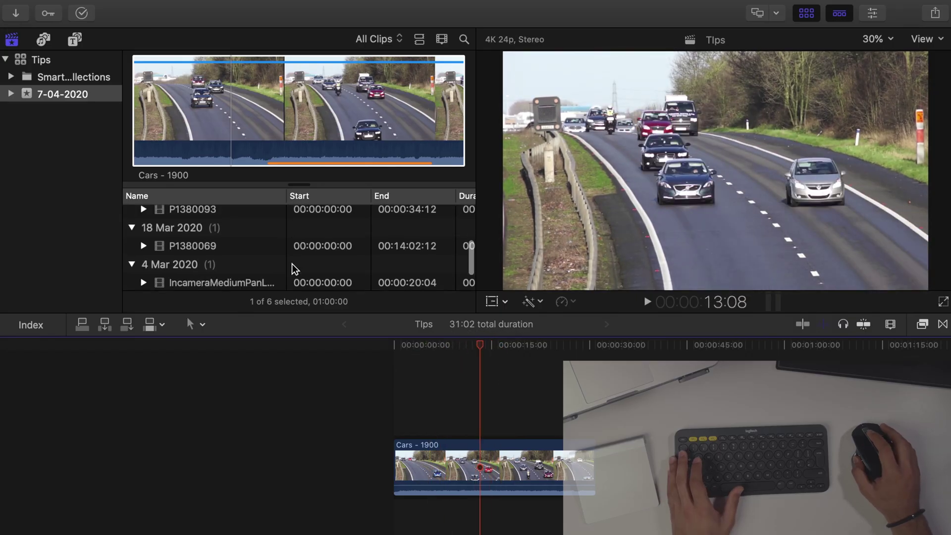
drag(232, 281, 433, 418)
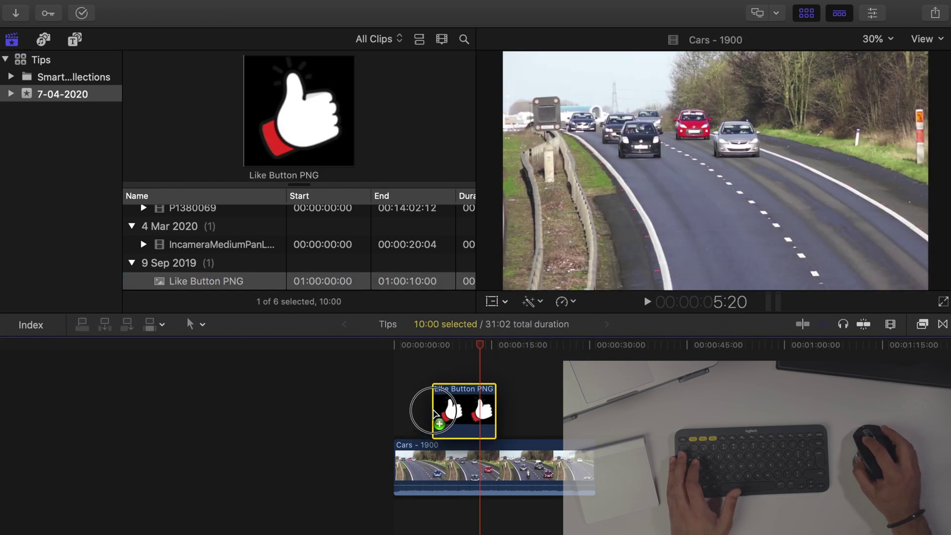
drag(495, 401, 509, 401)
- Select the Like Button clip and park the playhead at 5:23 with the composite in the viewer
click(426, 354)
click(423, 348)
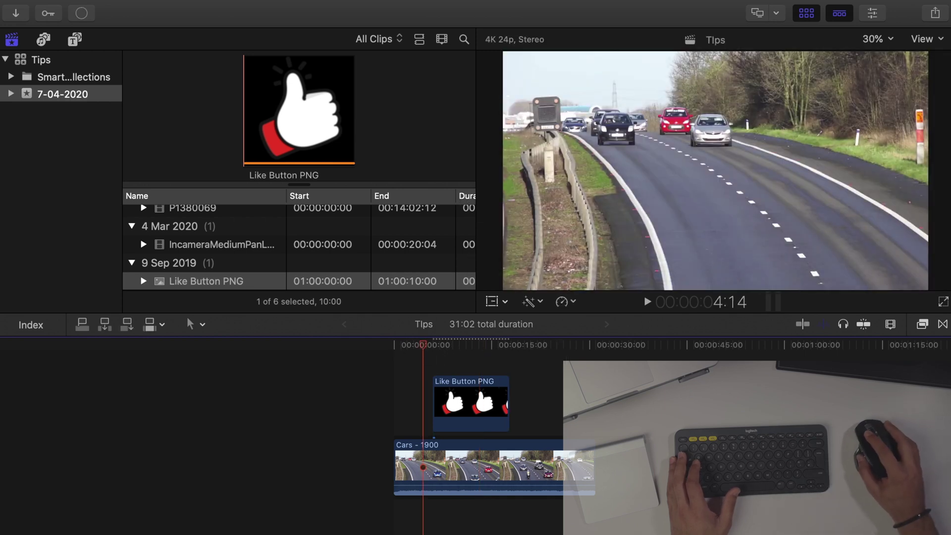
click(455, 401)
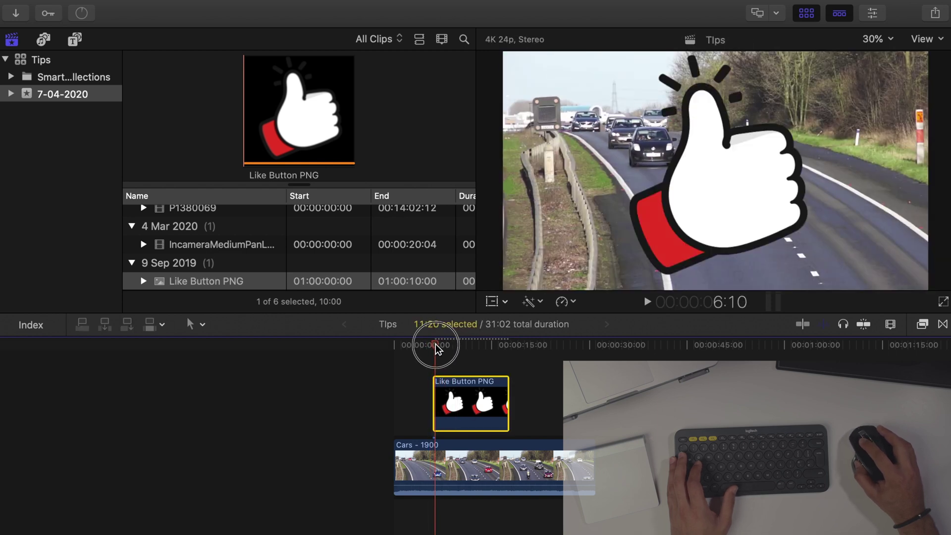
click(863, 324)
mouse_move(430, 345)
mouse_down()
mouse_move(410, 347)
mouse_move(429, 346)
mouse_up()
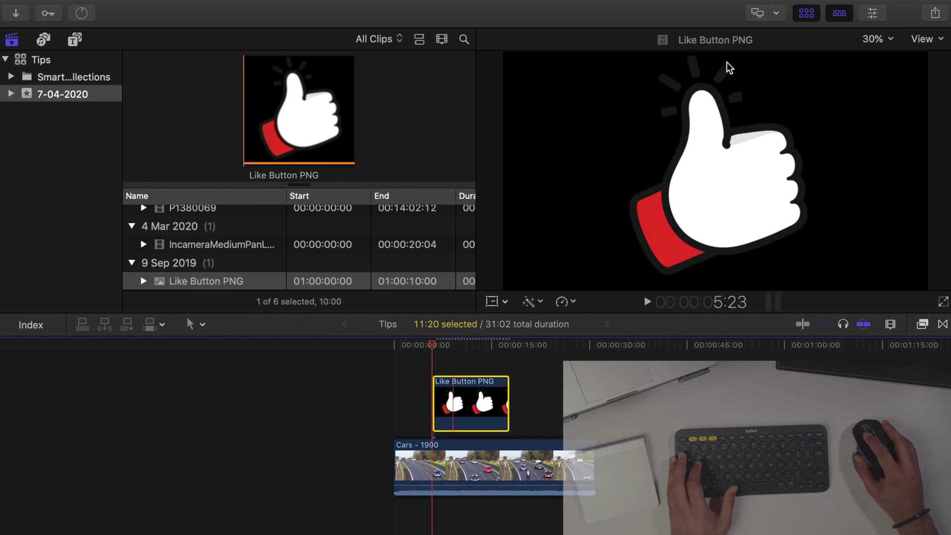
- Scale the Like Button to 53%, zoom the viewer to 12.5%, and move the button off-frame left
click(873, 14)
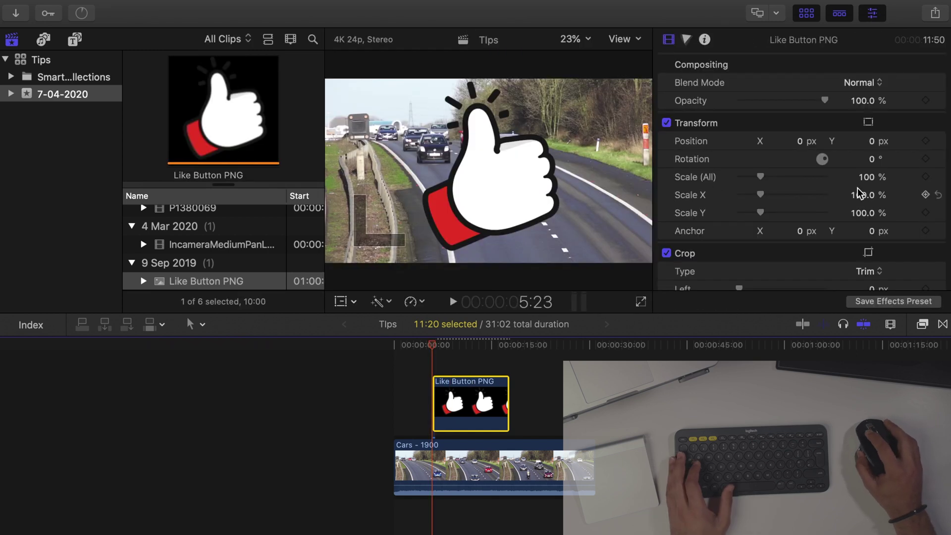
drag(866, 177, 865, 177)
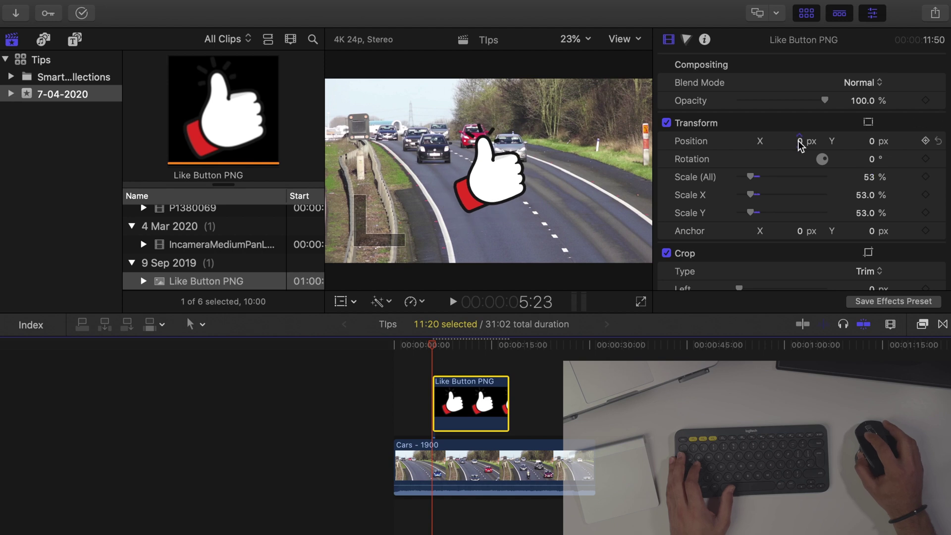
click(575, 39)
click(587, 77)
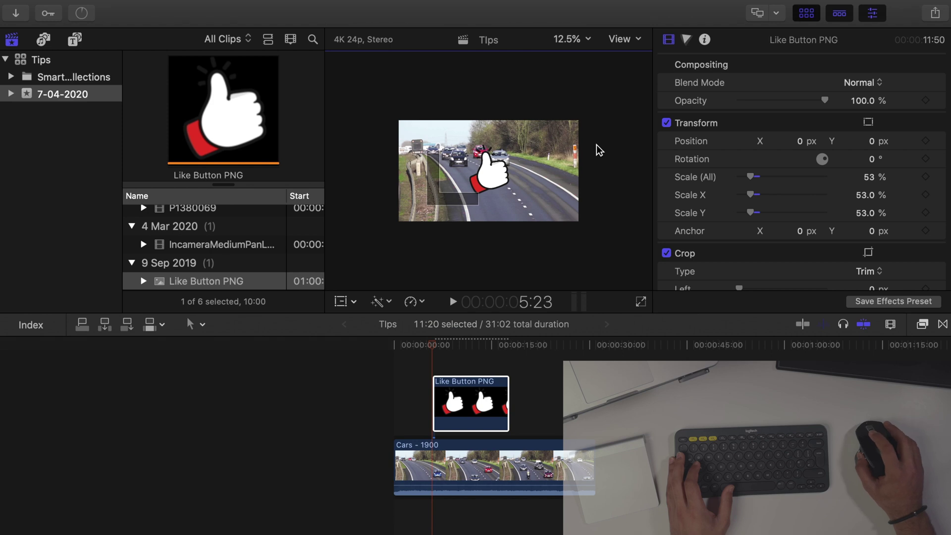
key(ctrl+super+1)
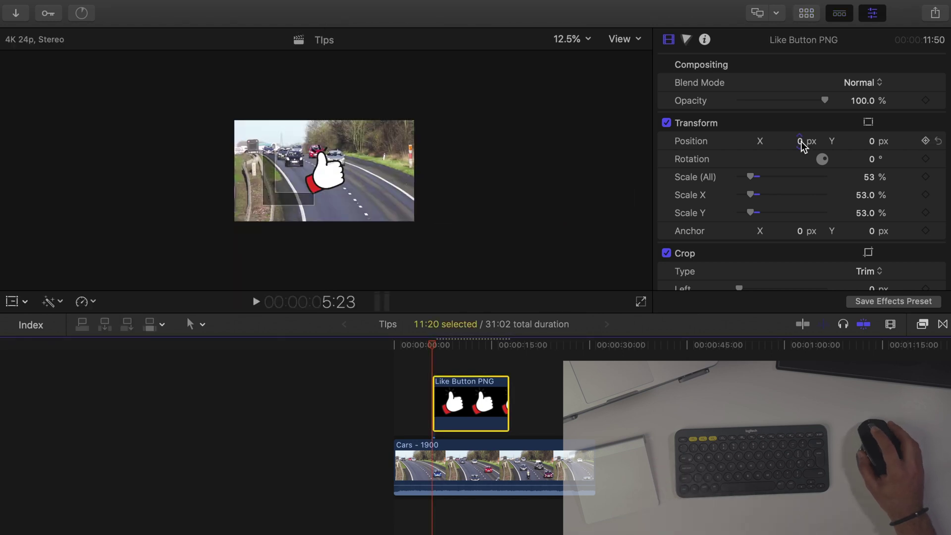
drag(801, 145, 733, 145)
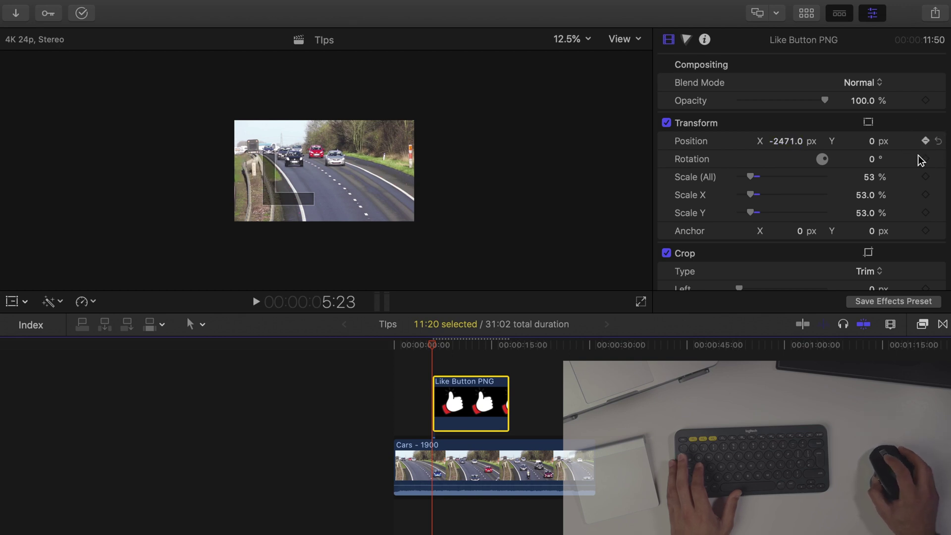
- At about 17:18, slide the button back into frame, then preview the slide-in
drag(448, 352, 510, 346)
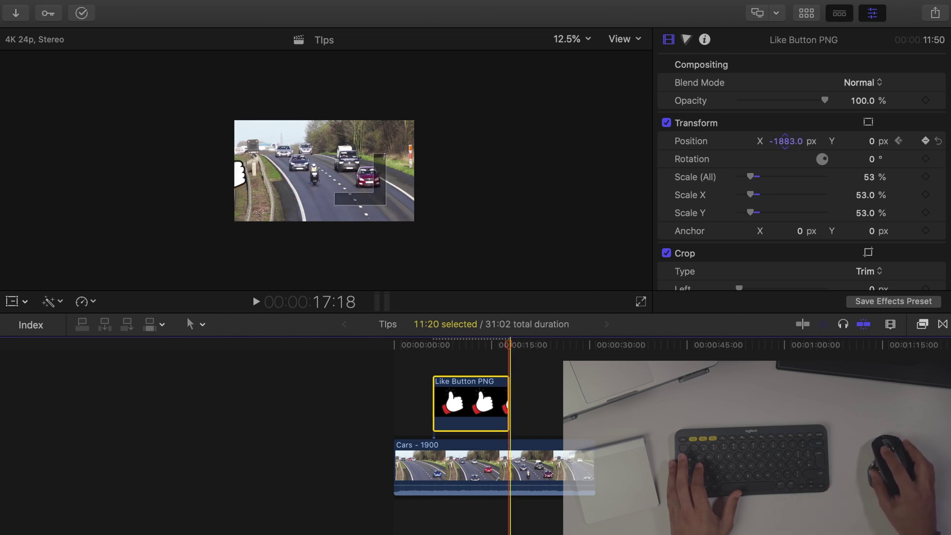
drag(785, 140, 795, 140)
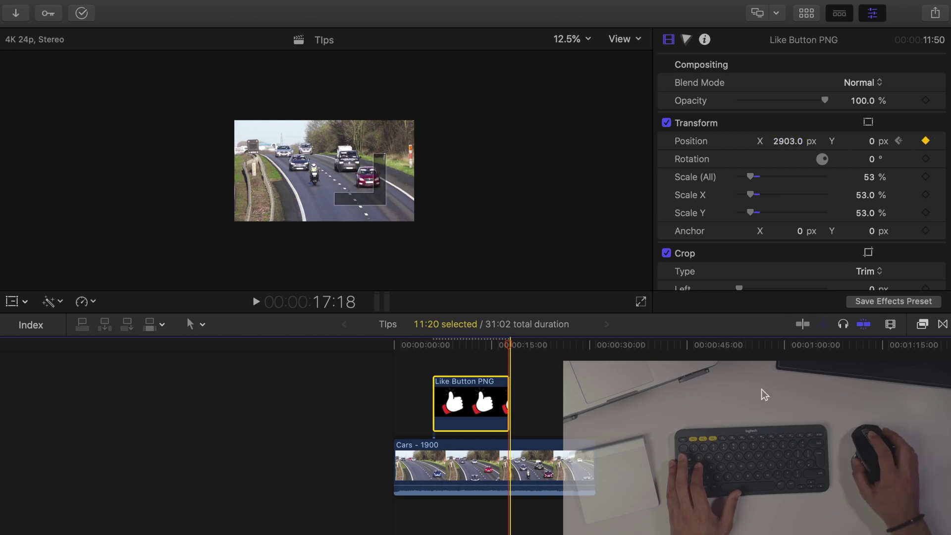
click(417, 346)
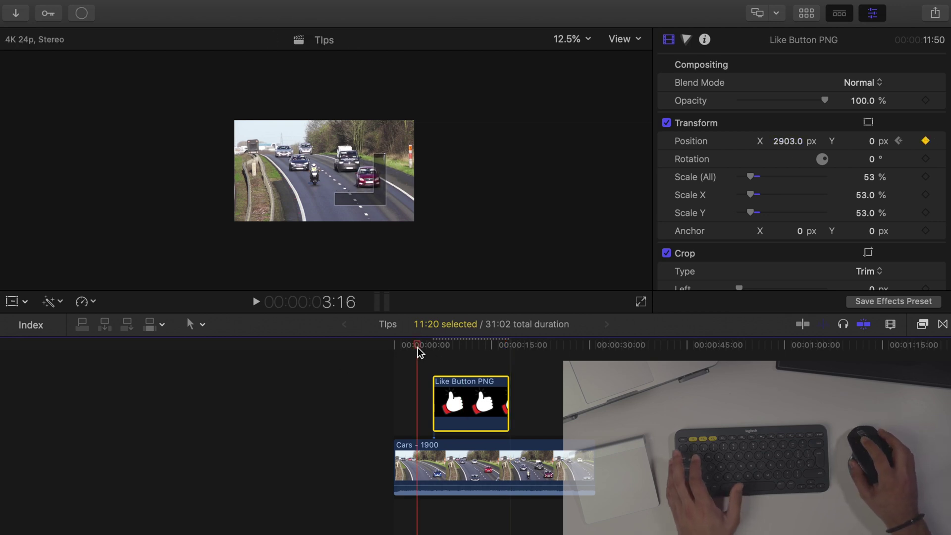
key(space)
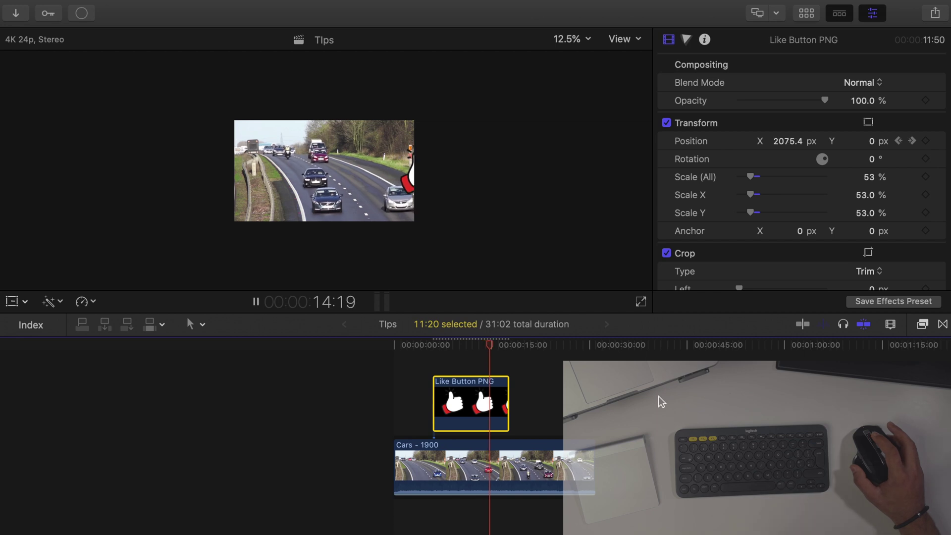
click(450, 344)
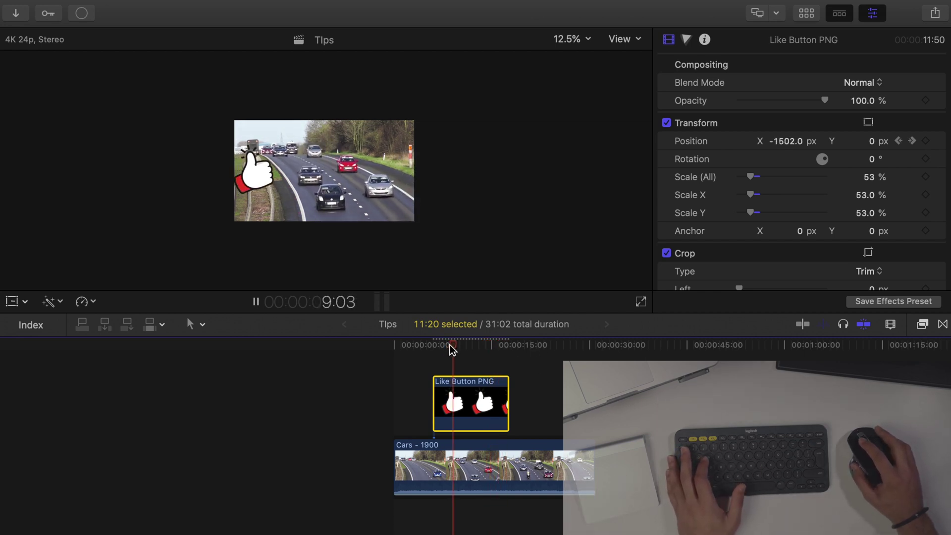
key(space)
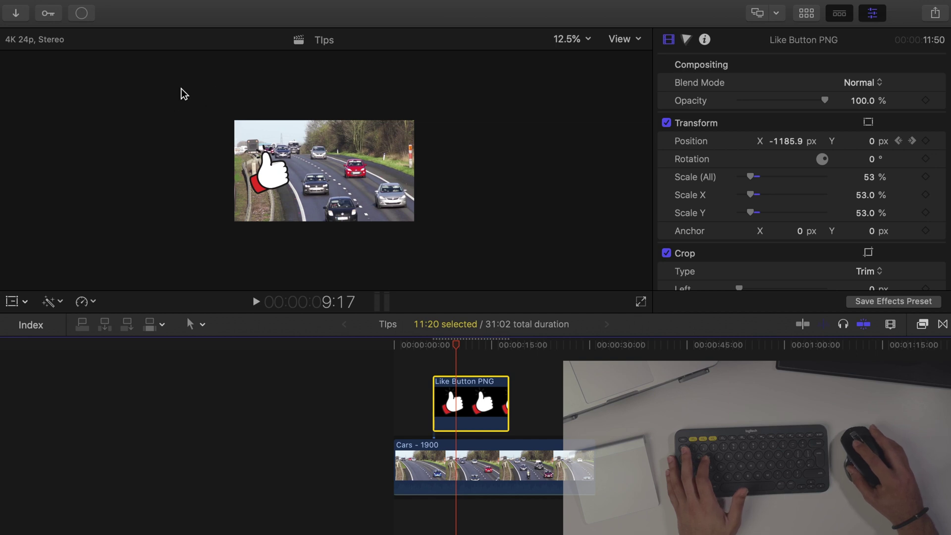
- At the 5:23 keyframe, set Position X to -2948 and Y to 742, then preview
drag(456, 346, 431, 345)
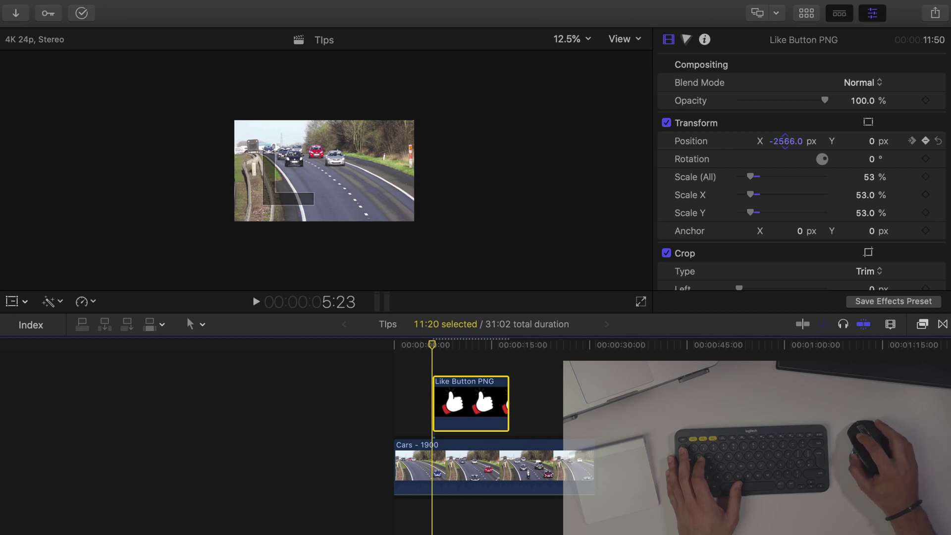
click(872, 143)
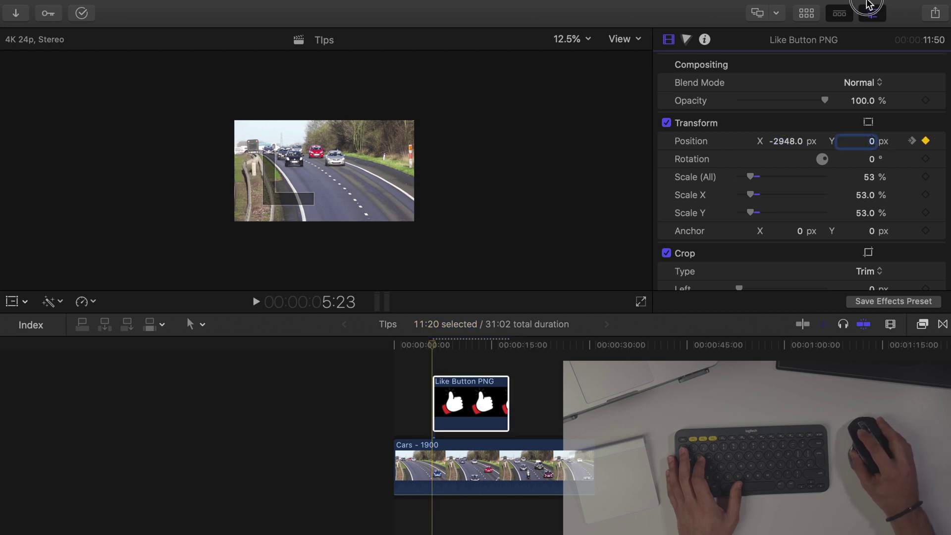
key(space)
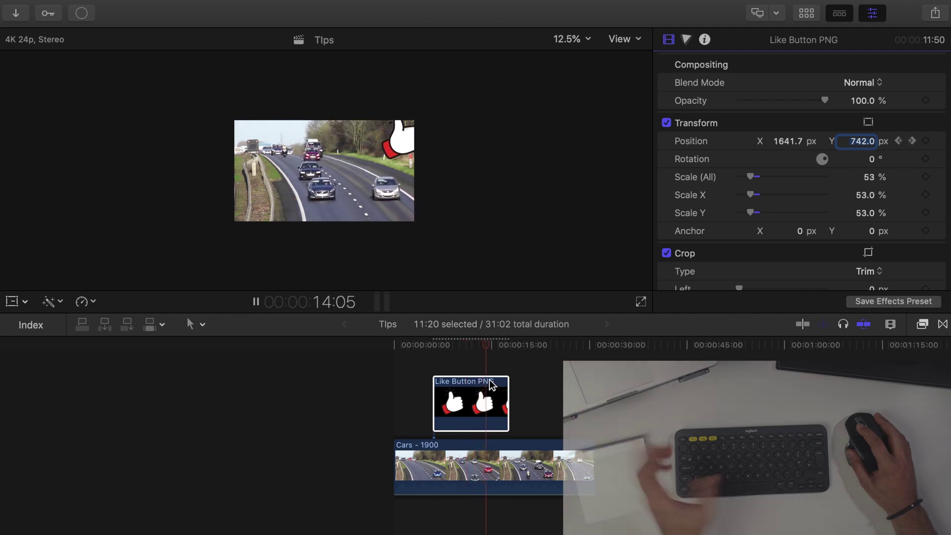
key(space)
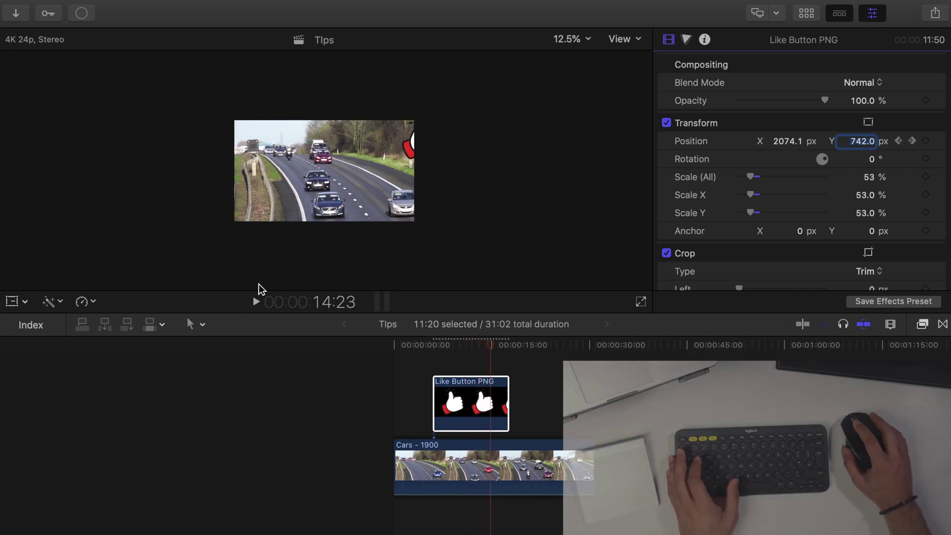
- Enable the Transform on-screen controls and go to the first keyframe at 5:23
click(12, 302)
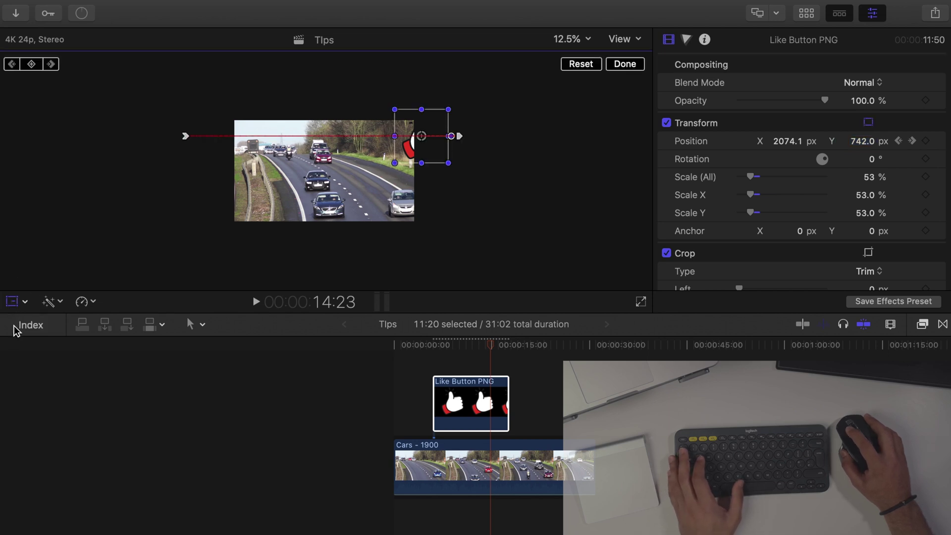
click(457, 346)
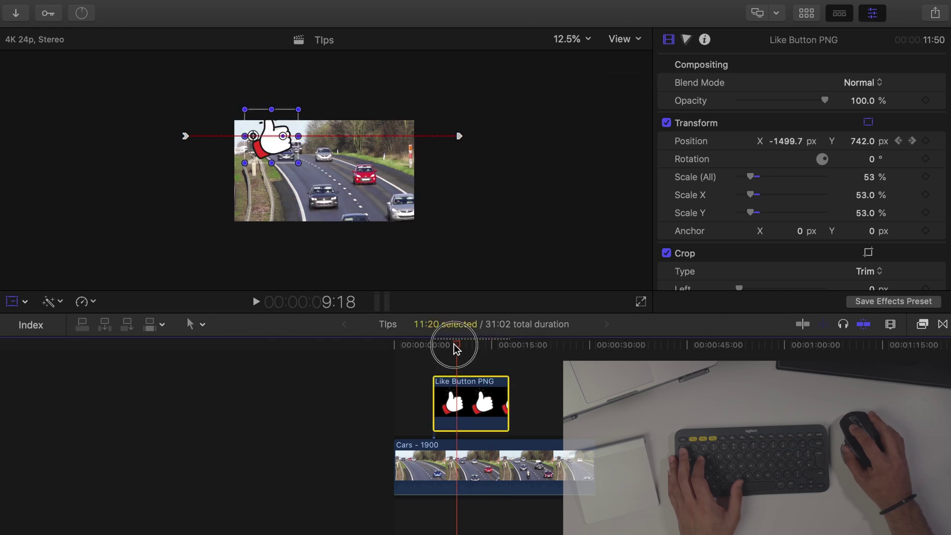
click(434, 345)
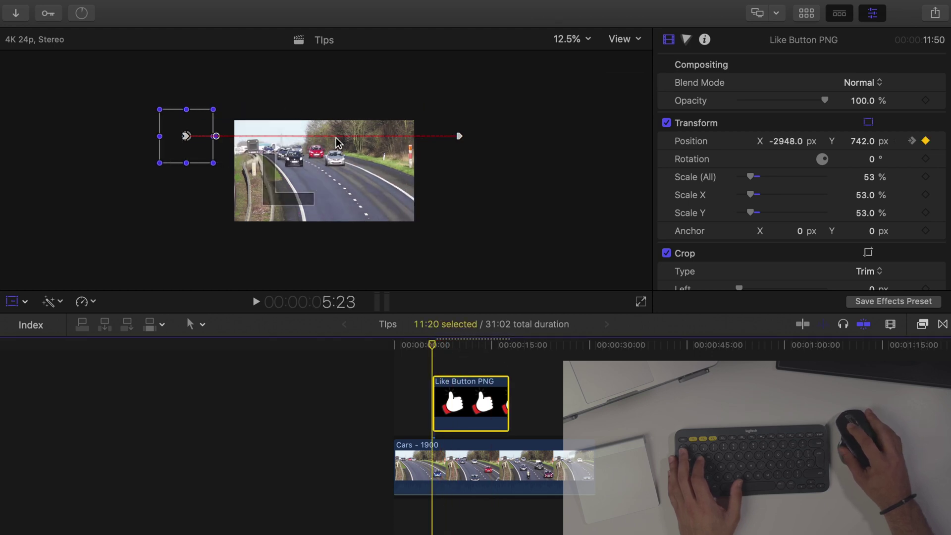
- Move the path's start up-left and its end down-right of the frame, then preview the diagonal move
click(459, 136)
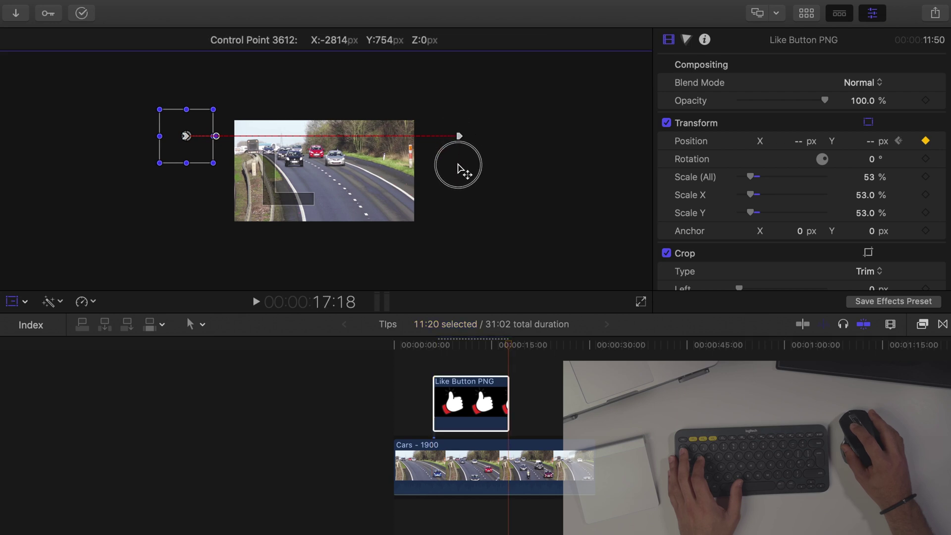
drag(457, 168, 446, 221)
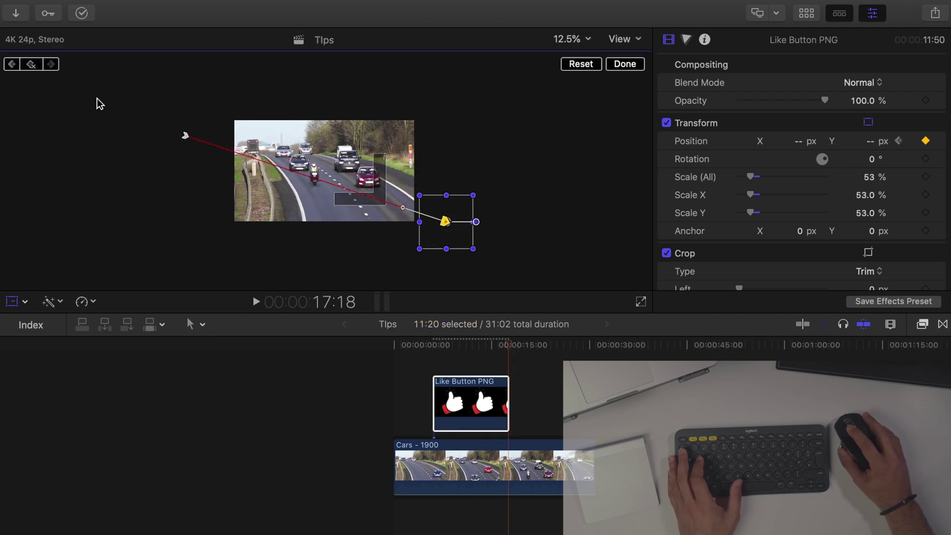
drag(185, 137, 197, 102)
drag(448, 225, 443, 239)
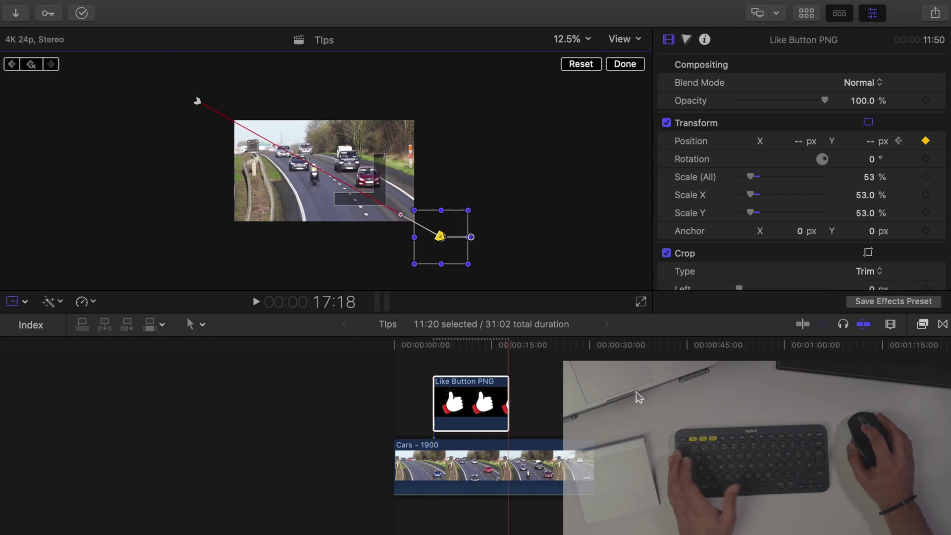
click(433, 345)
key(space)
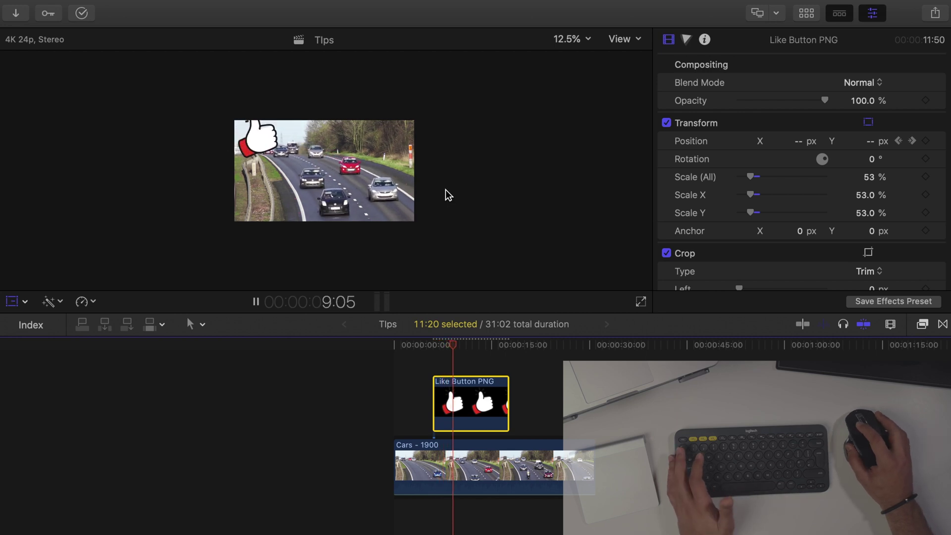
key(space)
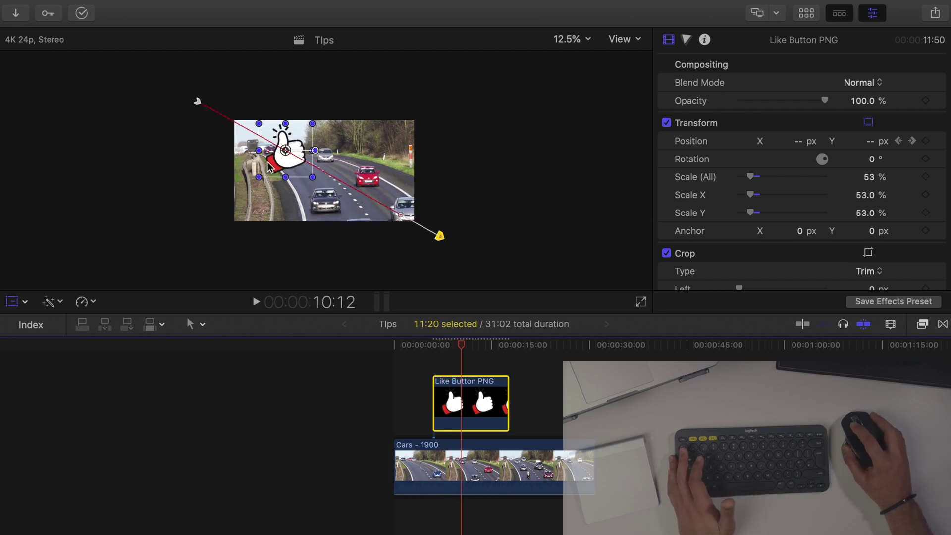
- Reposition the button at 10:03 and about 14:17 to add mid-path keyframes, then select the 10:03 keyframe
drag(459, 350, 450, 346)
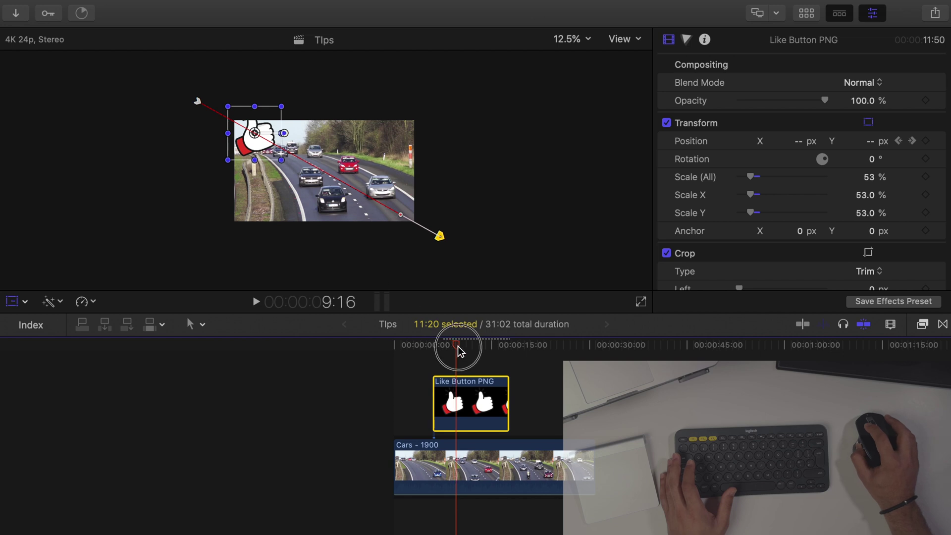
drag(458, 351, 461, 352)
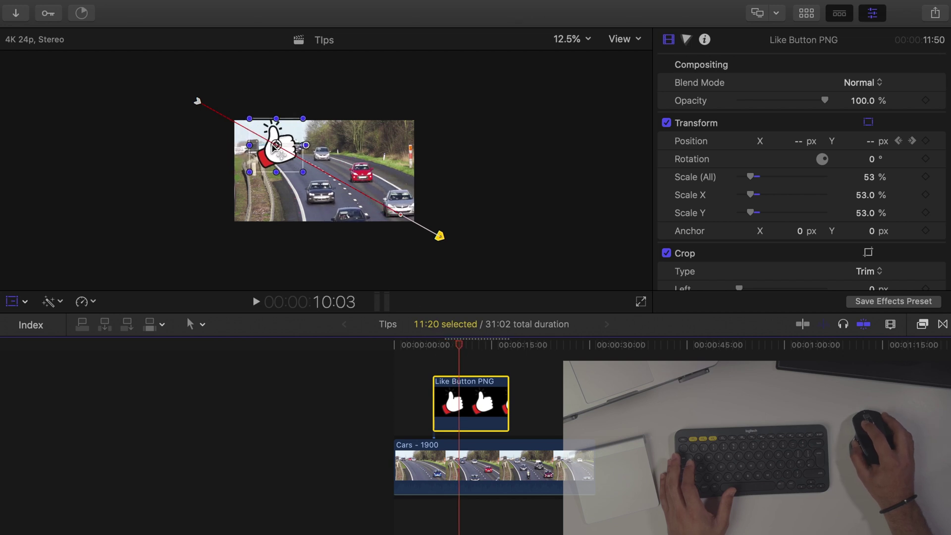
mouse_move(279, 182)
mouse_down()
mouse_move(277, 194)
mouse_move(281, 167)
mouse_up()
drag(460, 350, 489, 350)
drag(384, 200, 380, 177)
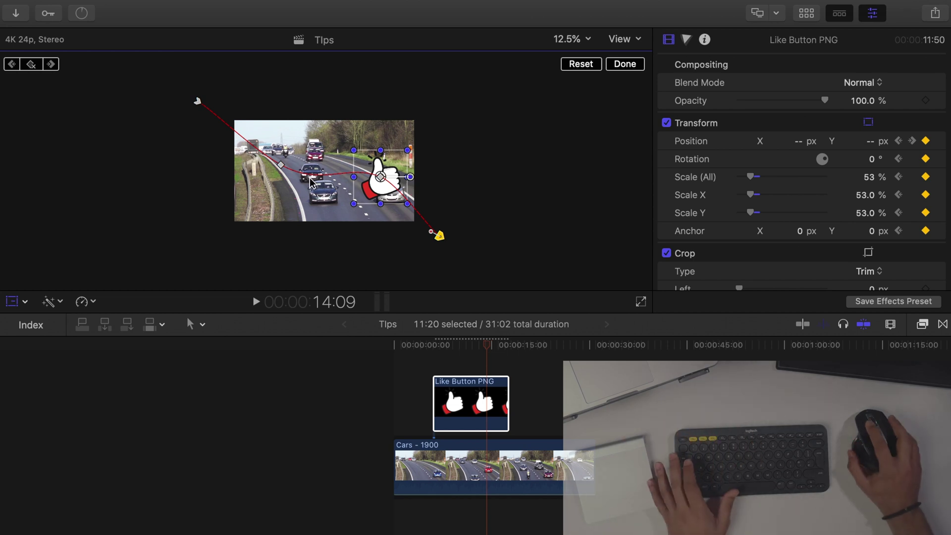
drag(280, 169, 280, 171)
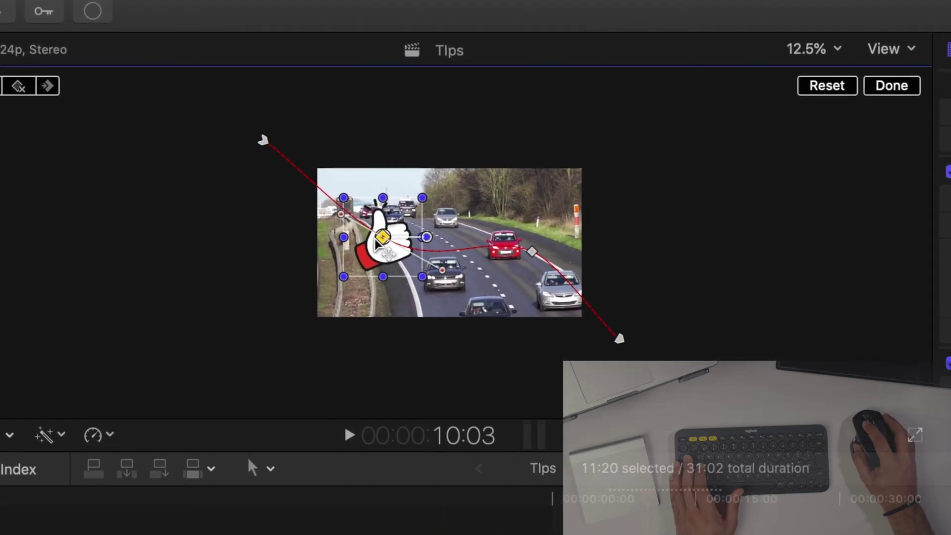
- Zoom the viewer to 25% and drag the Bézier handles at the 10:03 and 14:09 keyframes to curve the path
click(817, 55)
click(825, 121)
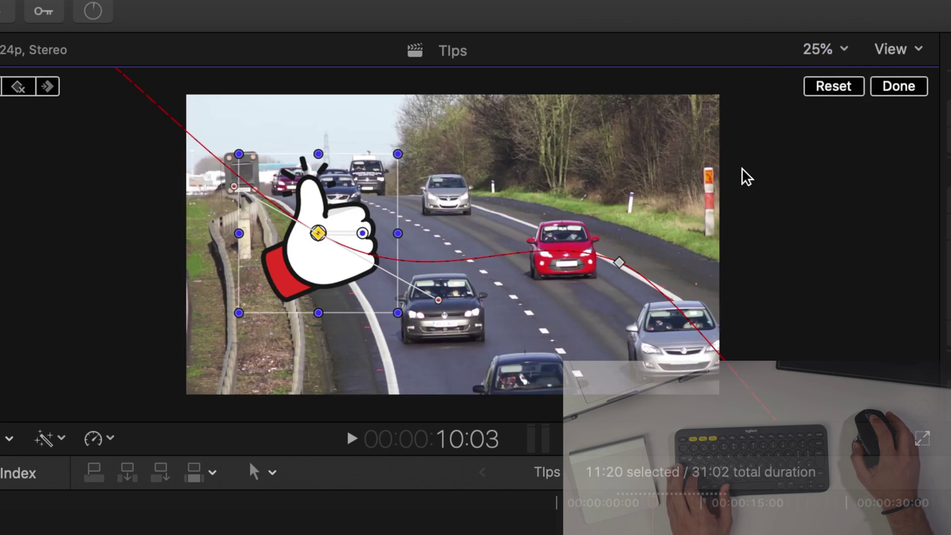
drag(234, 187, 243, 205)
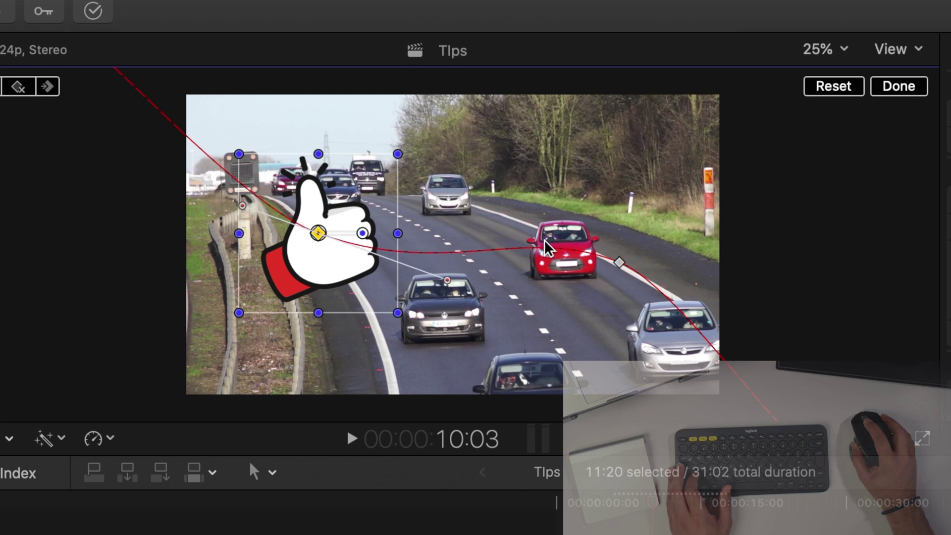
click(619, 262)
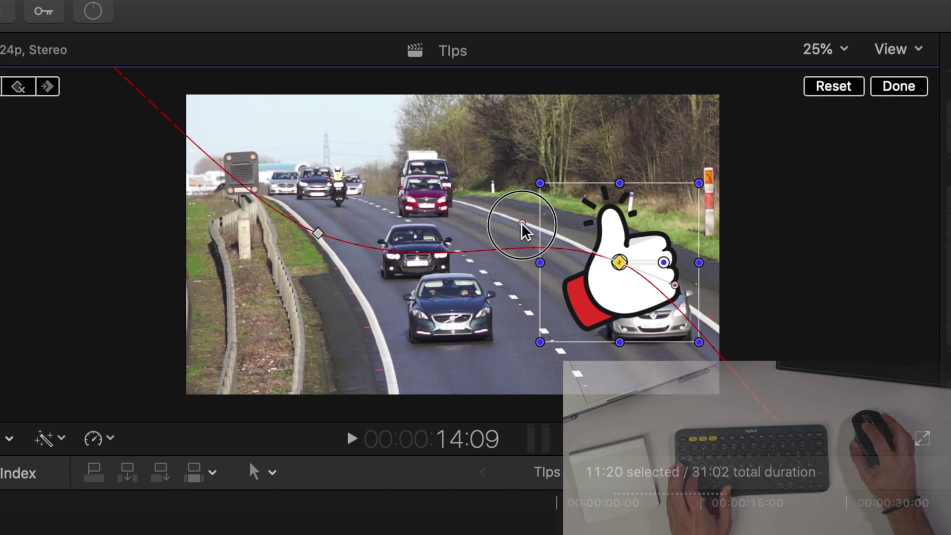
drag(522, 224, 517, 240)
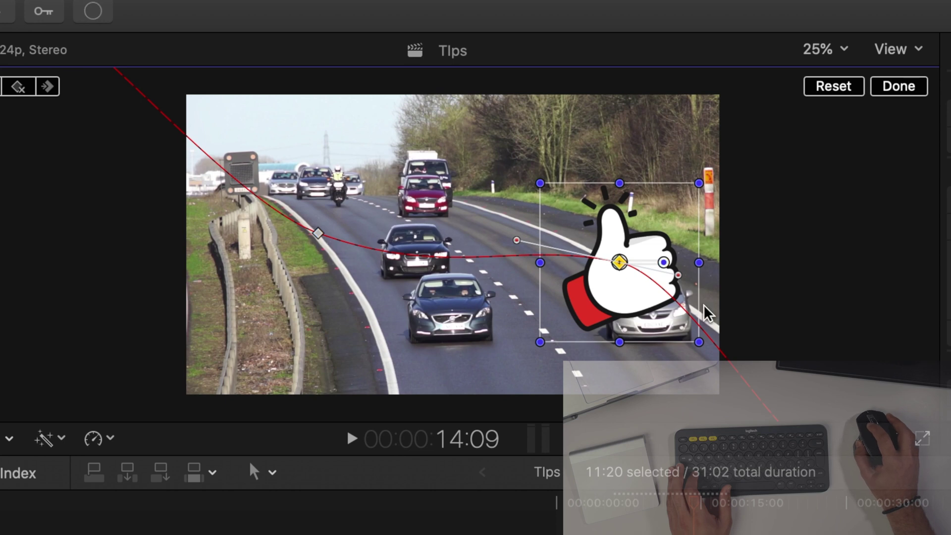
click(612, 503)
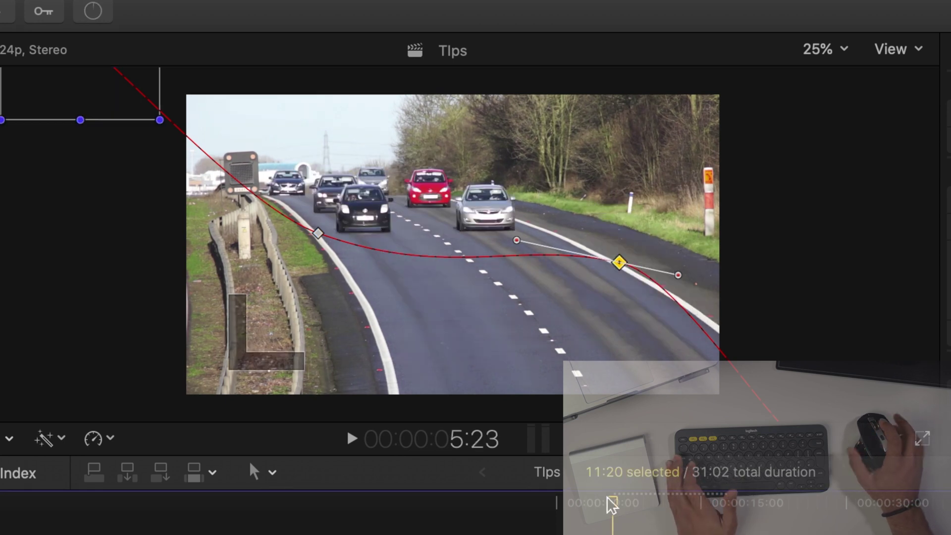
- Play back the Like Button's finished curved motion
key(space)
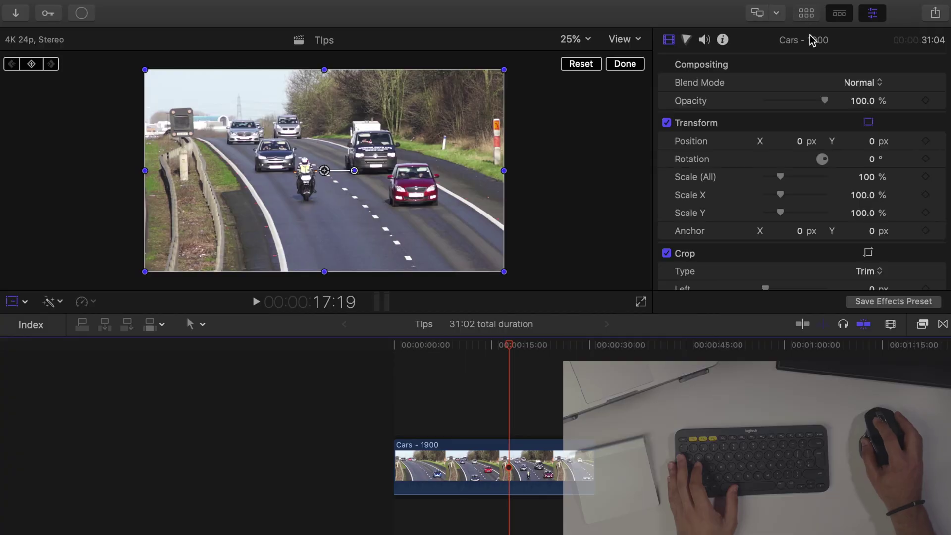
- Delete Cars - 1900 and drag the P1380093 clip into the empty timeline, giving 34:12
click(554, 461)
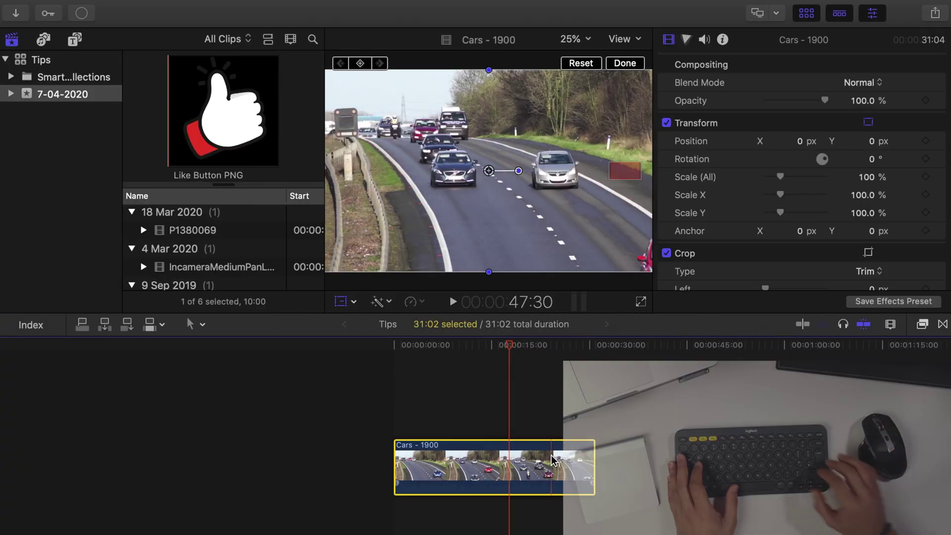
key(Delete)
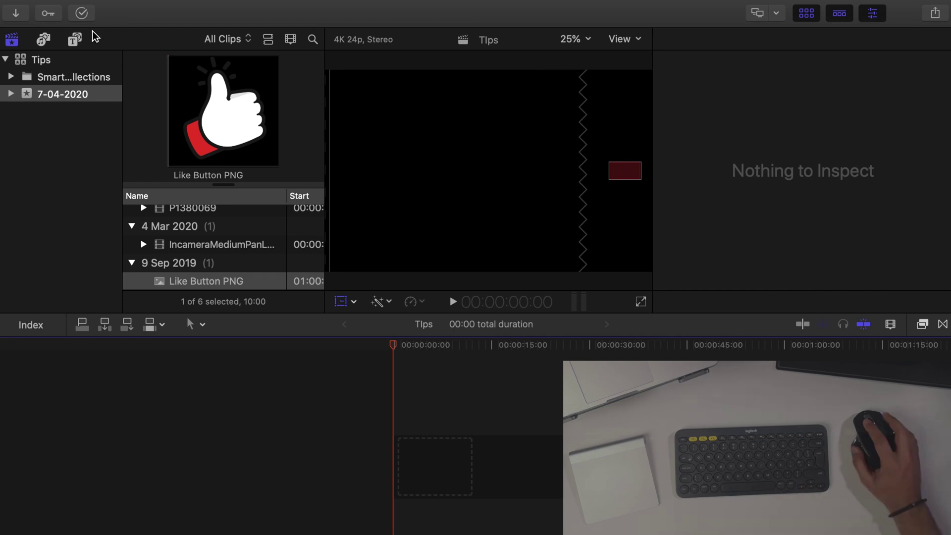
scroll(190, 265, up, 3)
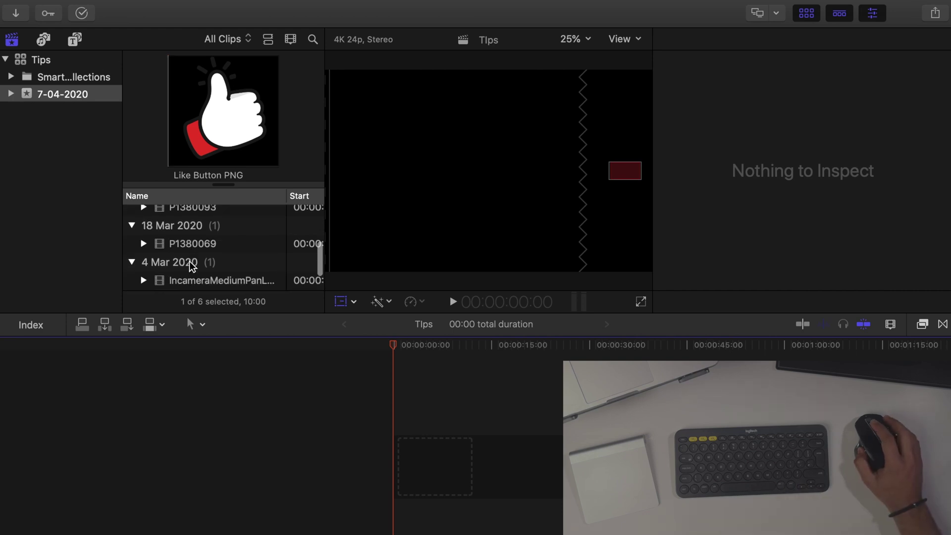
click(218, 248)
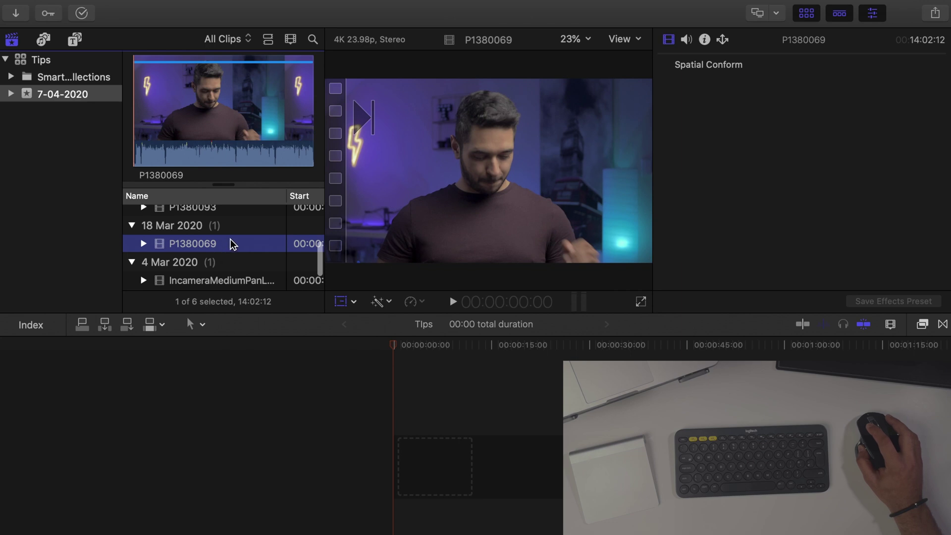
scroll(230, 242, up, 2)
click(230, 234)
drag(227, 230, 405, 429)
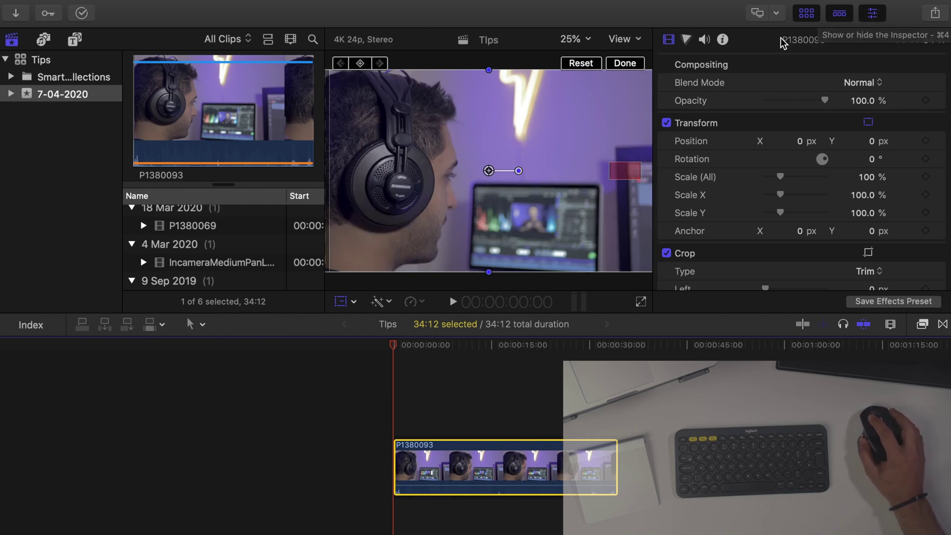
- Open the Color Wheels inspector and try a Master wheel adjustment on P1380093
key(super+6)
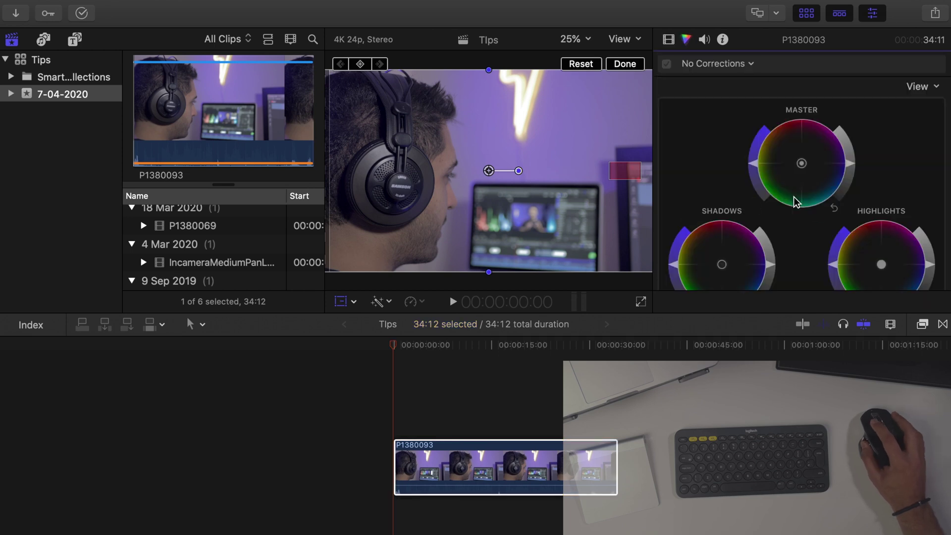
drag(802, 168, 815, 179)
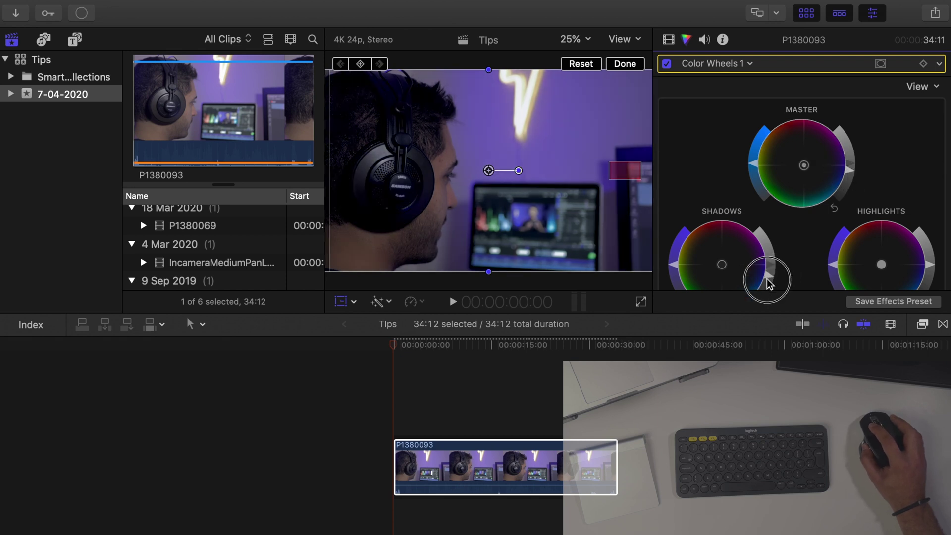
click(505, 407)
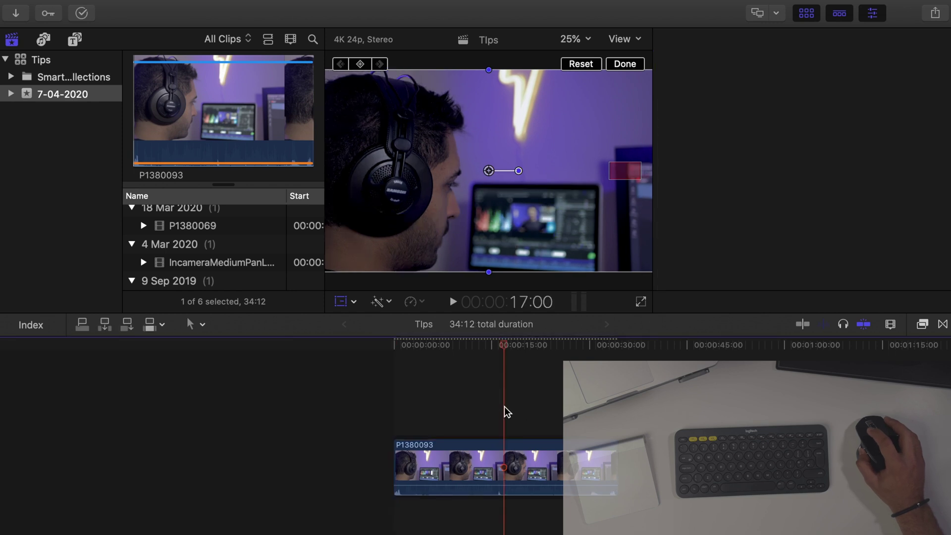
- Add a second P1380093 copy, then remove it, leaving one clip with its colour controls shown
scroll(216, 239, up, 5)
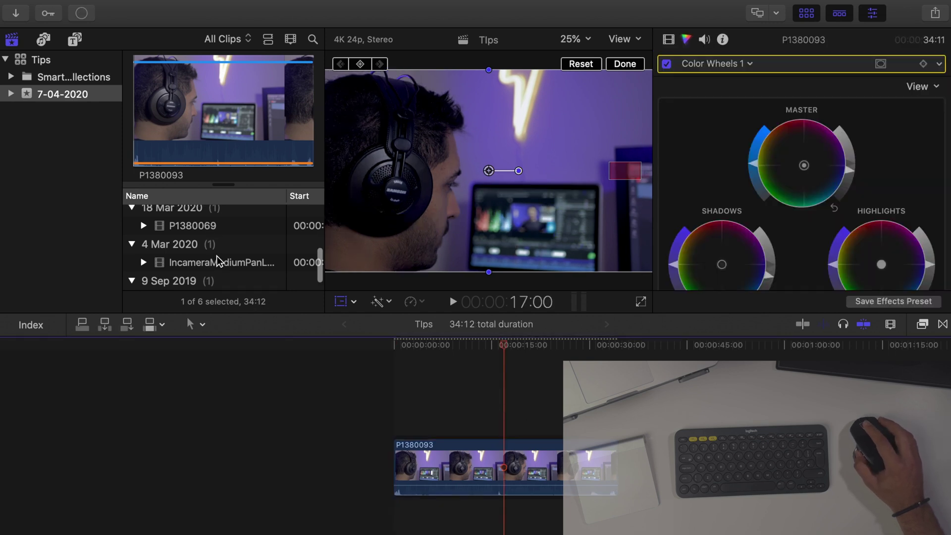
drag(403, 272, 649, 453)
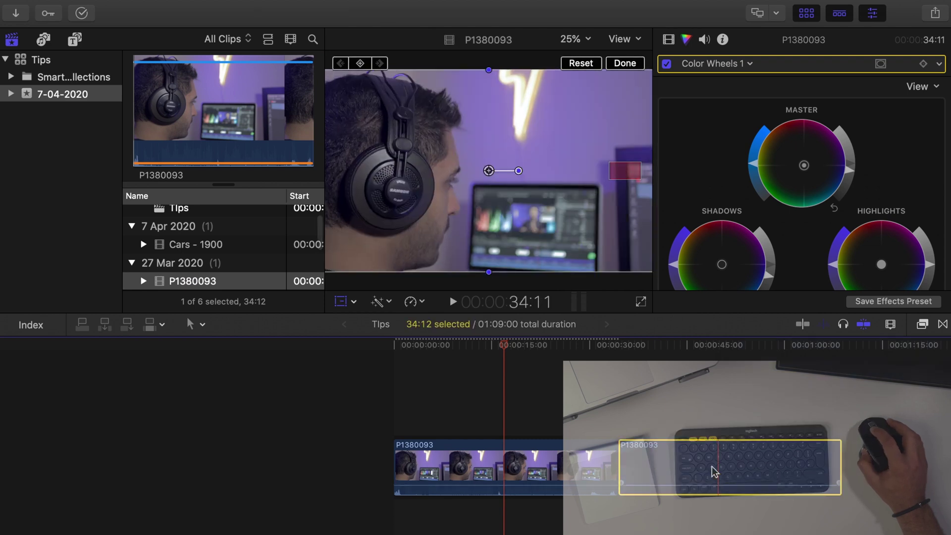
click(601, 464)
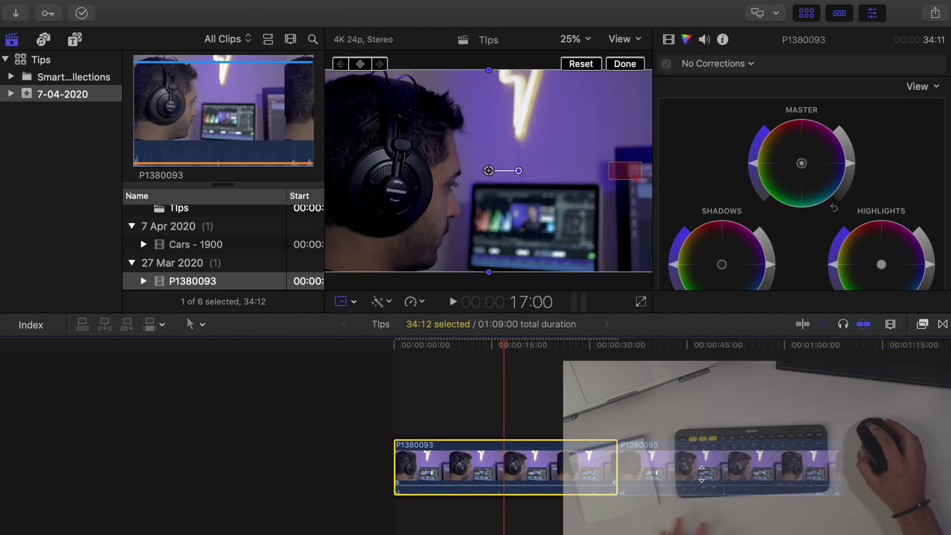
key(super+6)
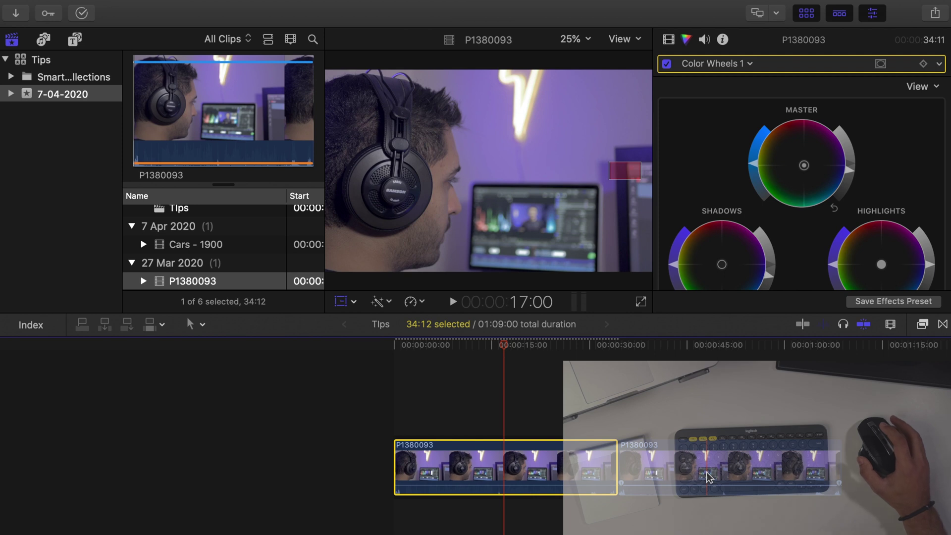
key(shift+t)
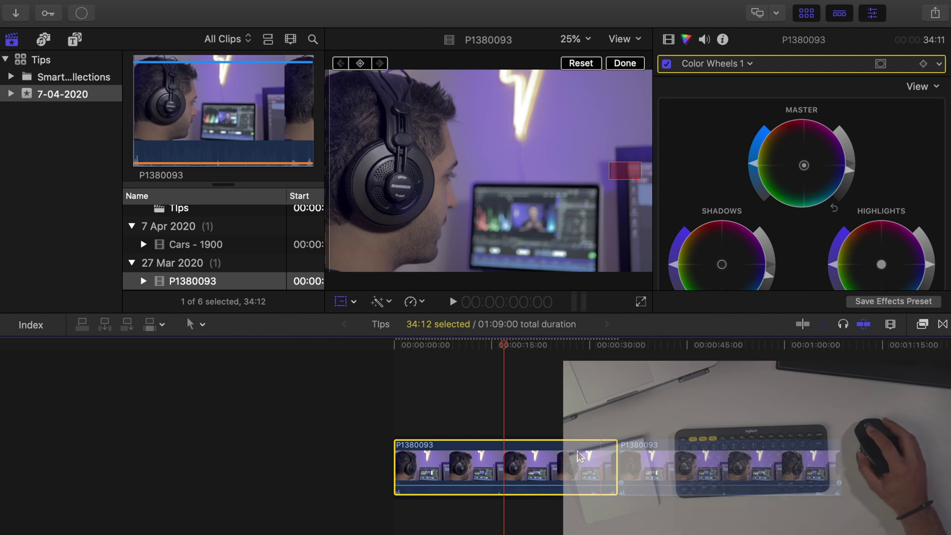
key(Delete)
click(548, 462)
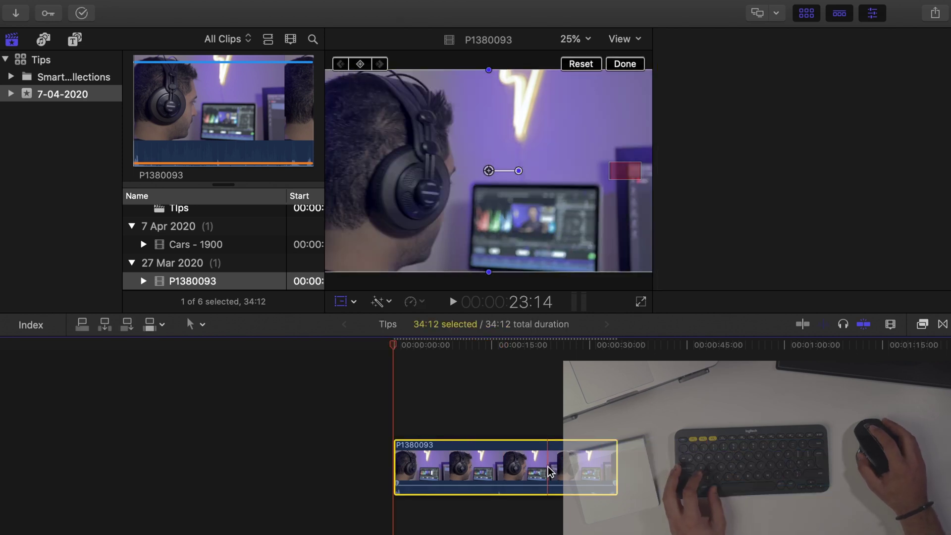
key(super+6)
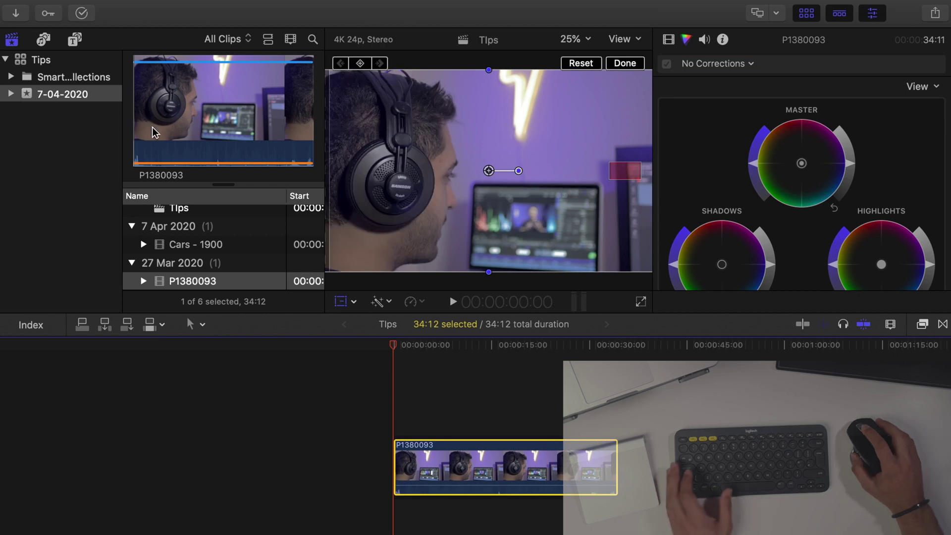
- Drag an Adjustment Layer from the Titles browser's Adjustment Layer category above P1380093's start
click(75, 39)
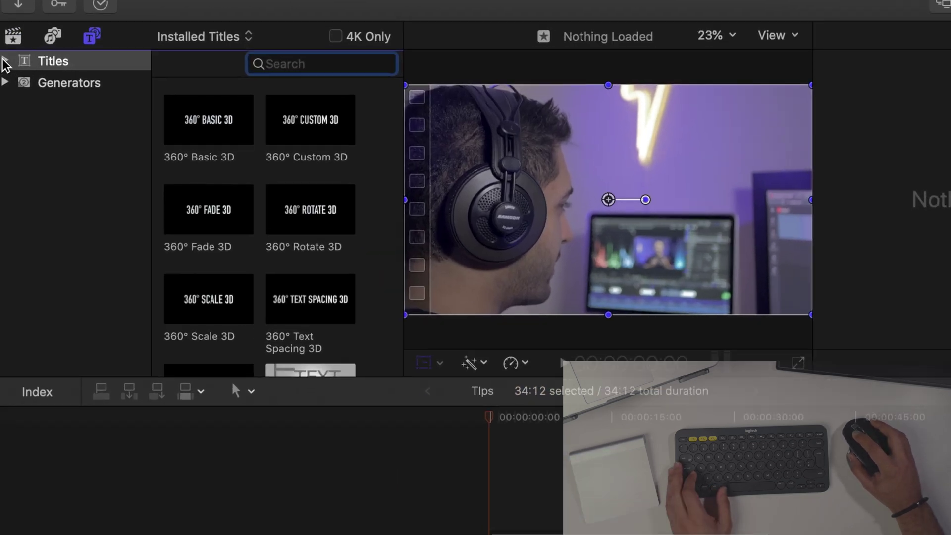
click(5, 59)
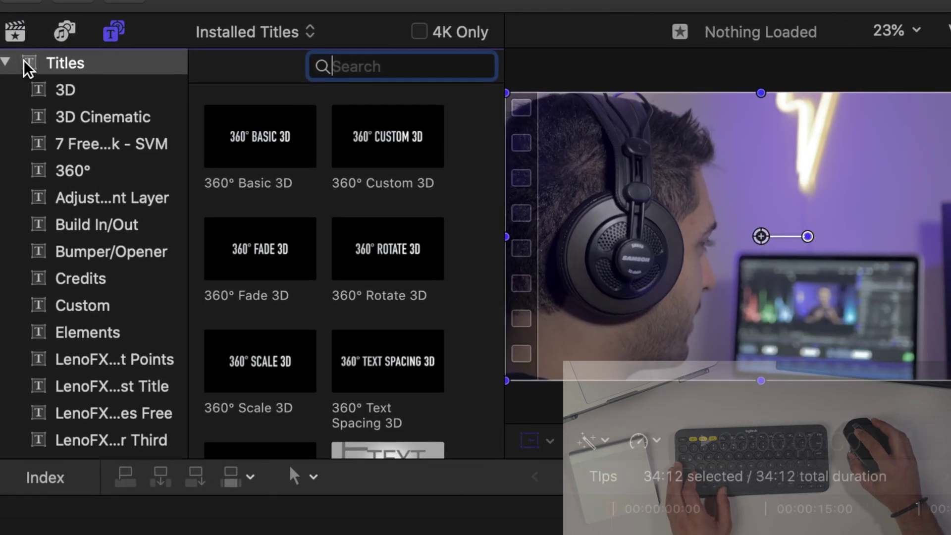
click(77, 148)
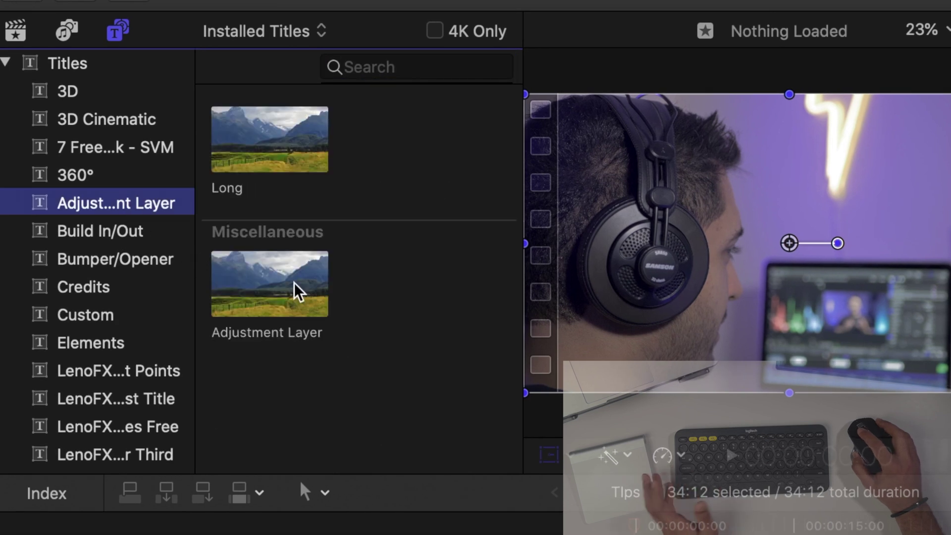
click(252, 295)
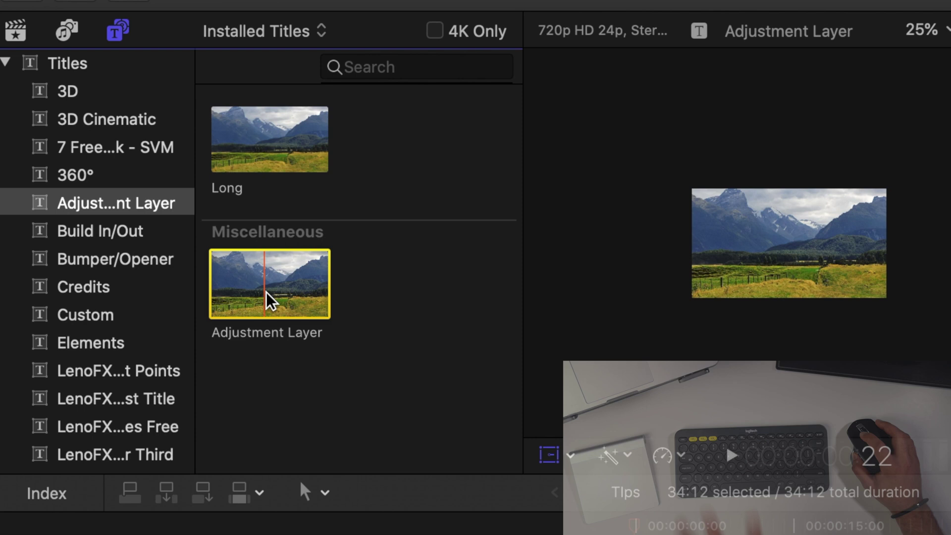
drag(270, 302, 397, 414)
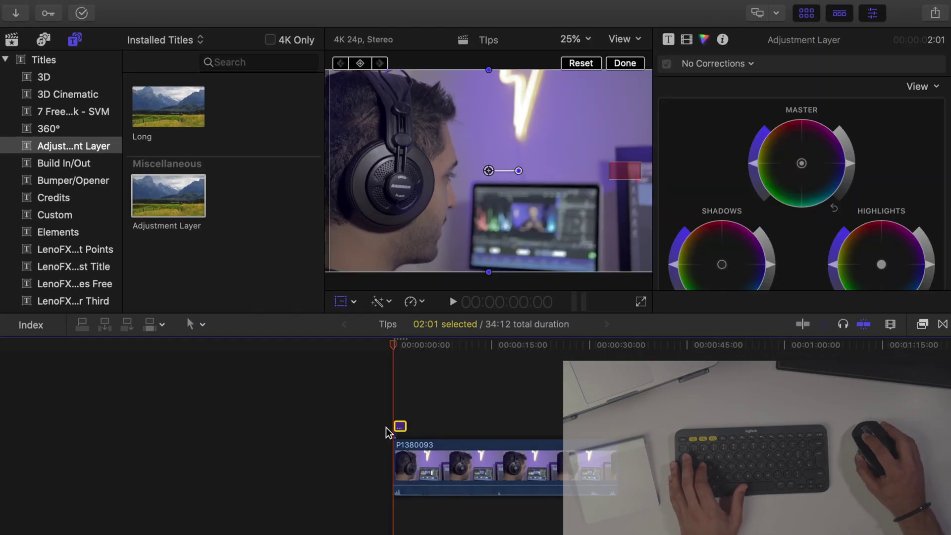
- Extend the Adjustment Layer's end across the whole P1380093 clip
click(405, 425)
drag(405, 426, 619, 427)
click(507, 410)
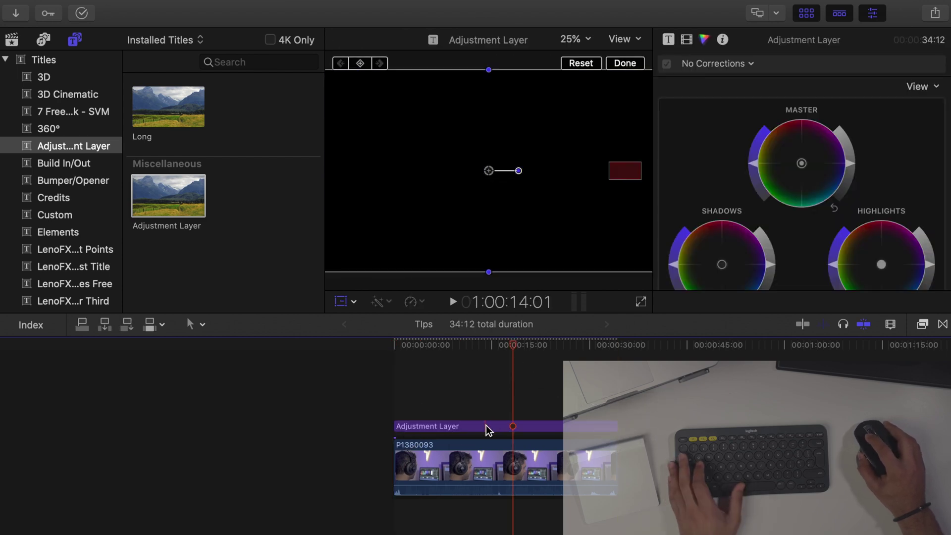
- Lower the Master and Shadows brightness in Color Wheels on the Adjustment Layer
click(485, 424)
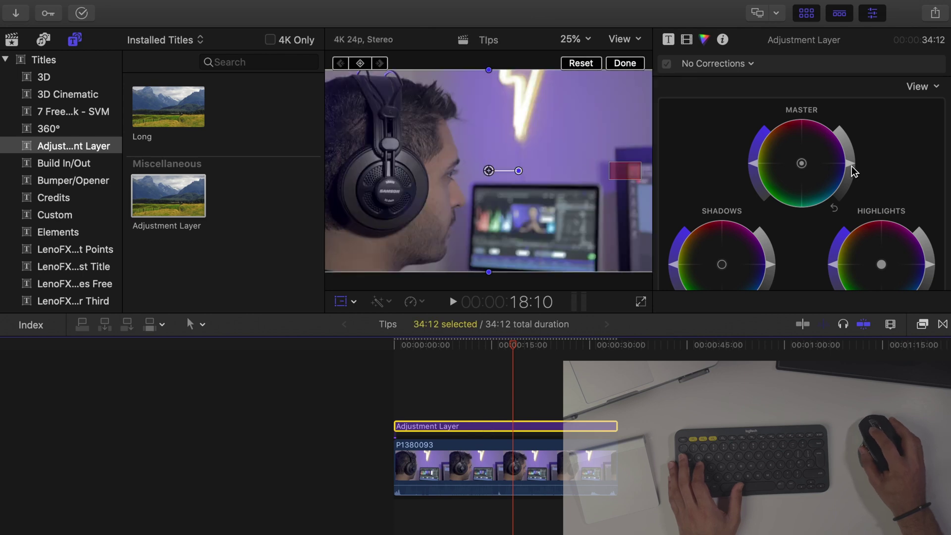
drag(851, 165, 845, 176)
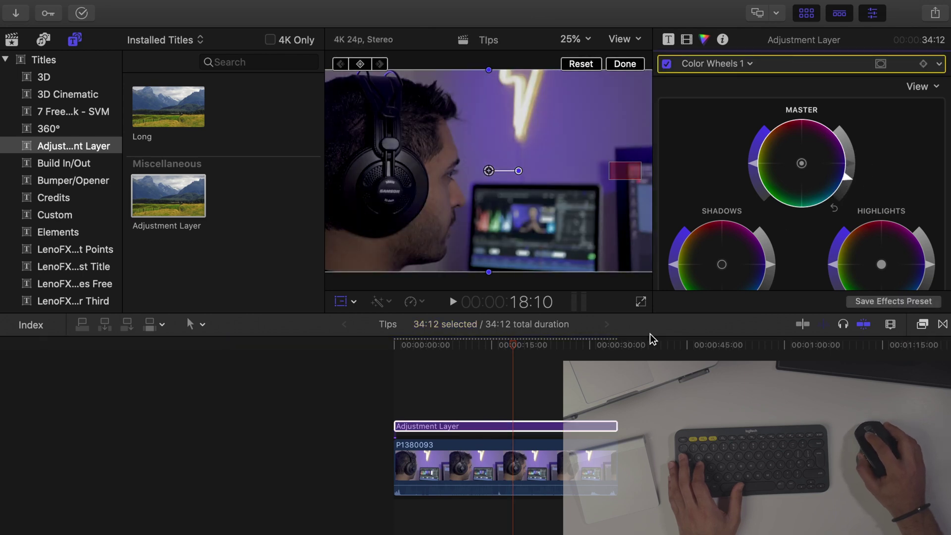
drag(771, 266, 771, 272)
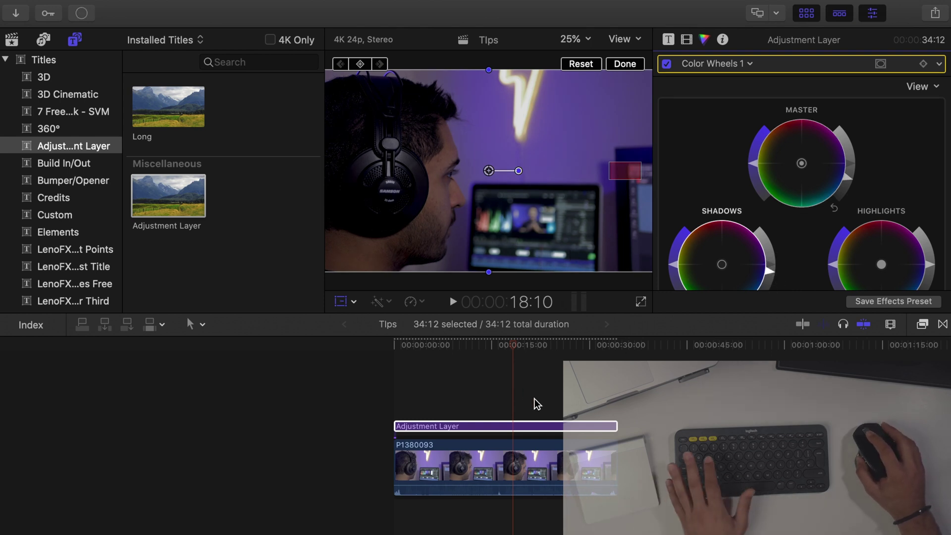
click(456, 427)
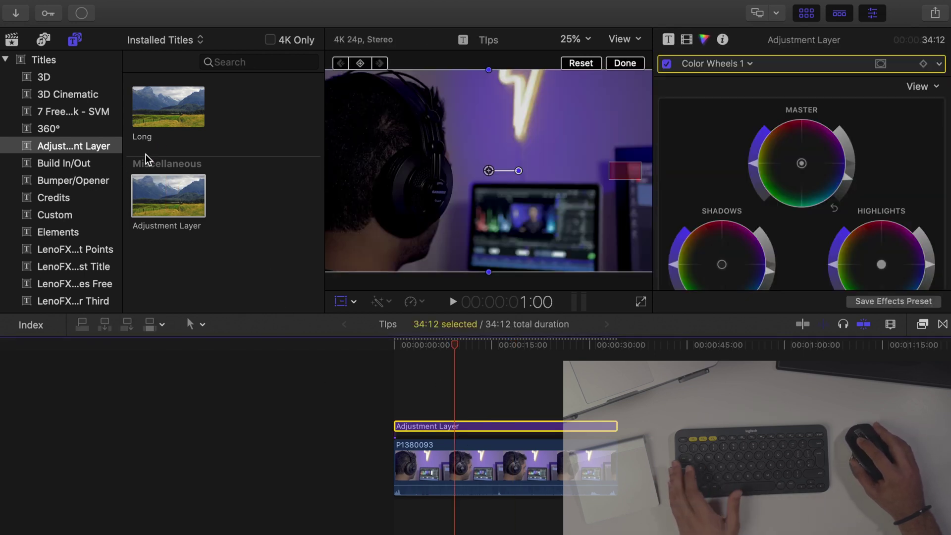
- Switch the browser back to the library's clip list
click(811, 16)
click(810, 14)
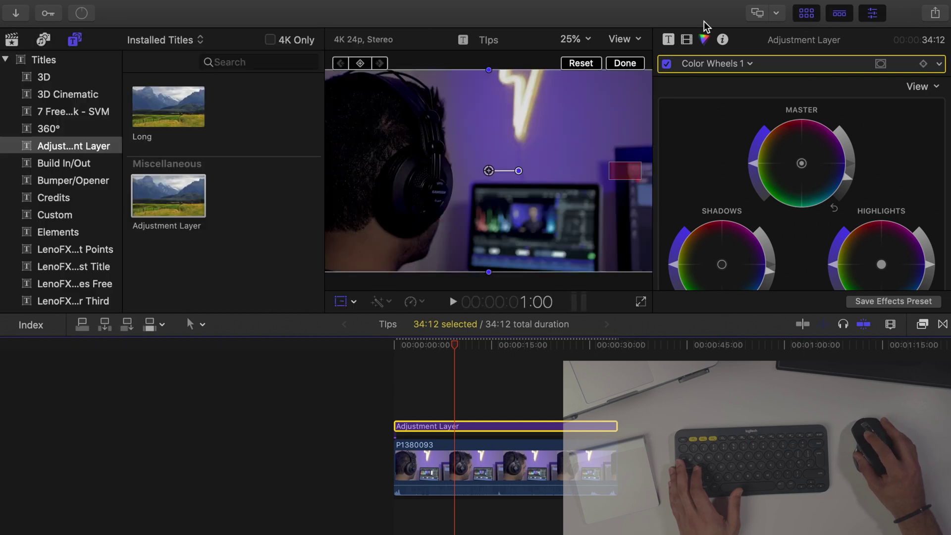
key(super+shift+1)
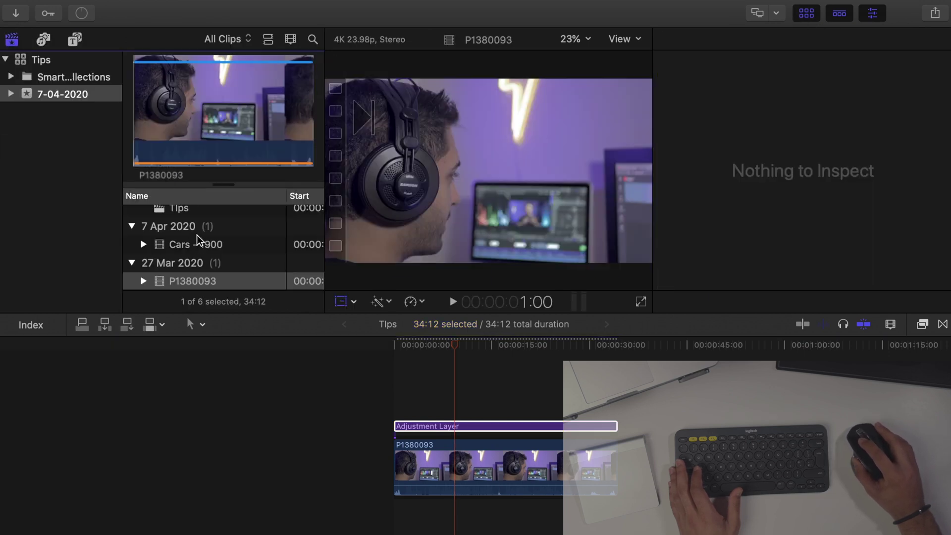
- Add the Cars - 1900 clip to the timeline right after P1380093
click(210, 245)
drag(213, 251, 648, 445)
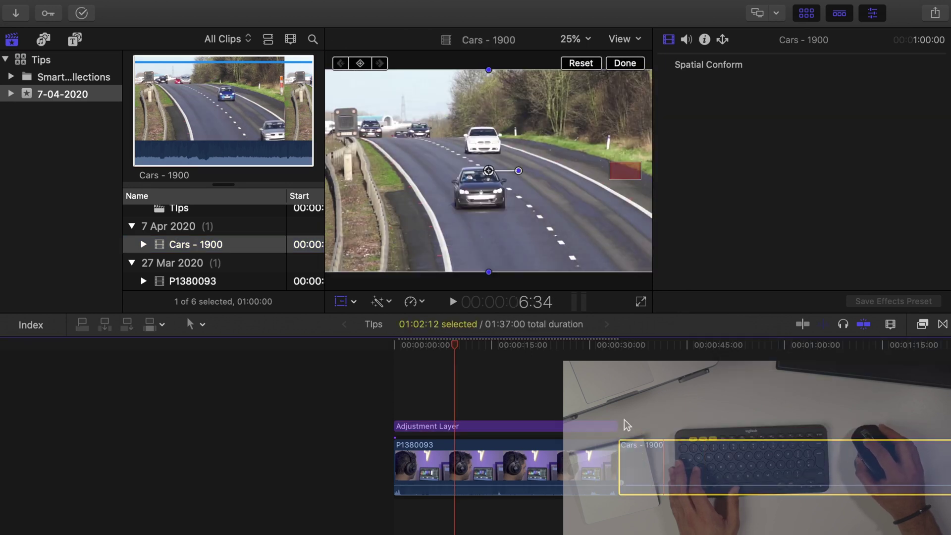
key(super+6)
- Stretch the Adjustment Layer to the end of Cars - 1900 and preview both clips
scroll(533, 434, right, 3)
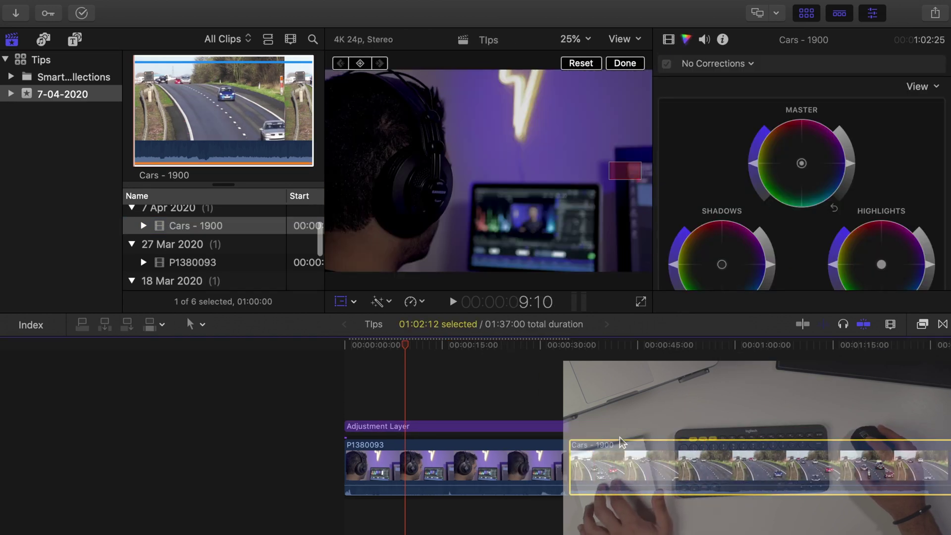
scroll(533, 433, right, 2)
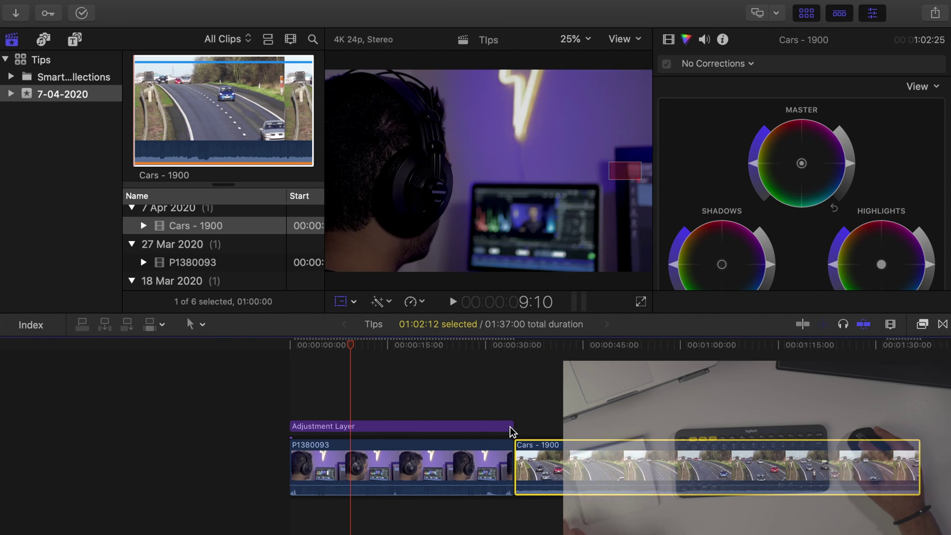
drag(512, 426, 919, 426)
click(658, 344)
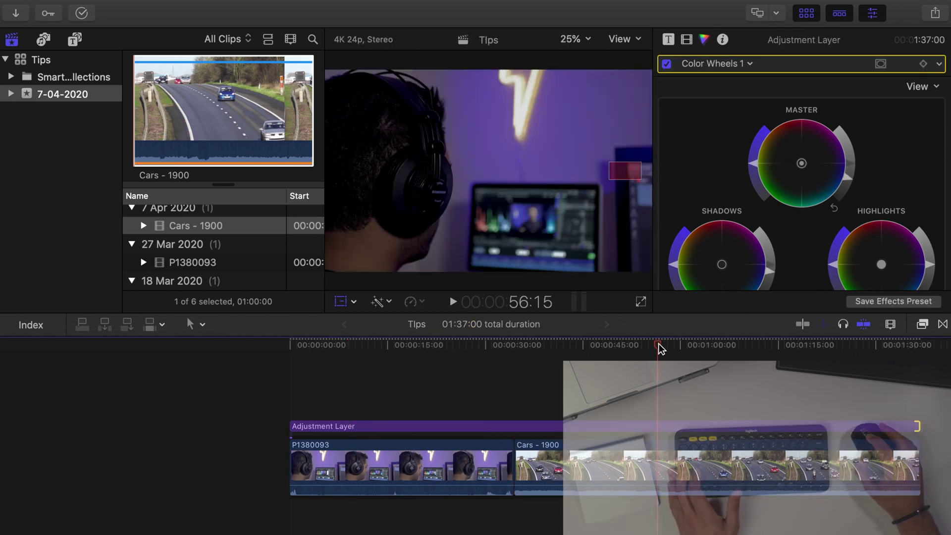
click(421, 354)
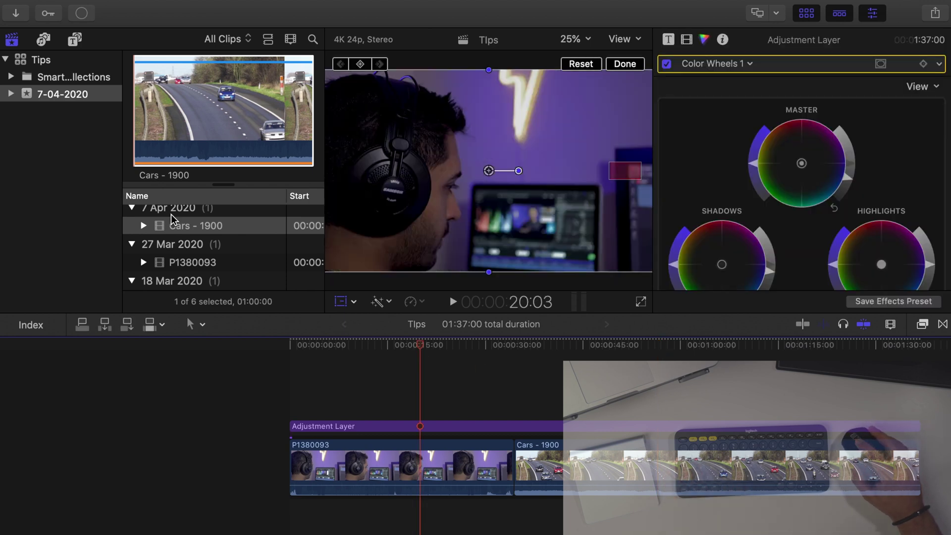
click(82, 42)
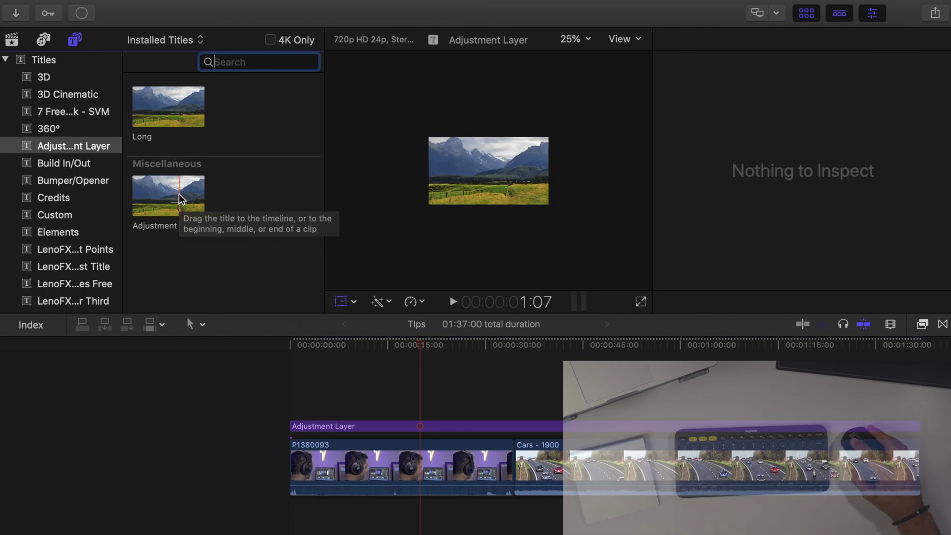
- Stack a second Adjustment Layer above the first, extended to the timeline end and selected
click(185, 203)
drag(185, 204, 916, 404)
click(347, 342)
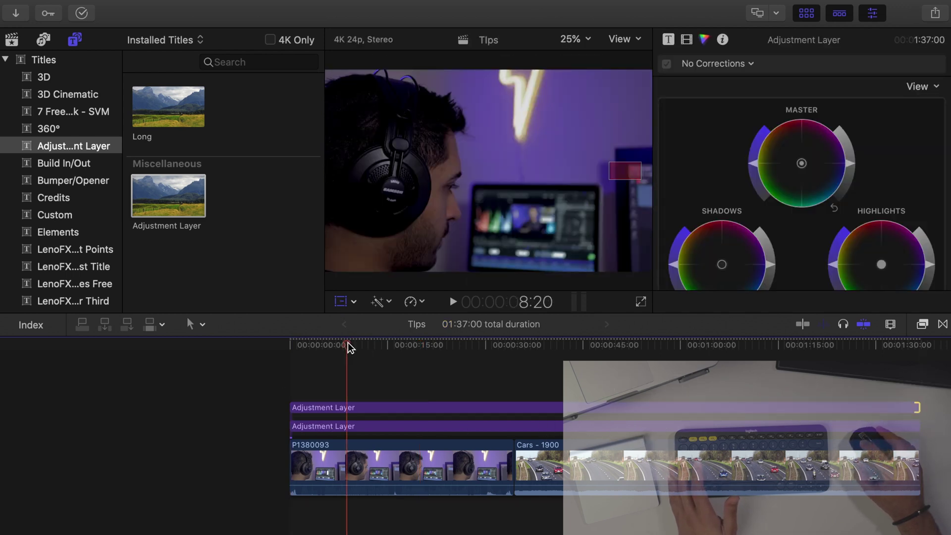
click(416, 407)
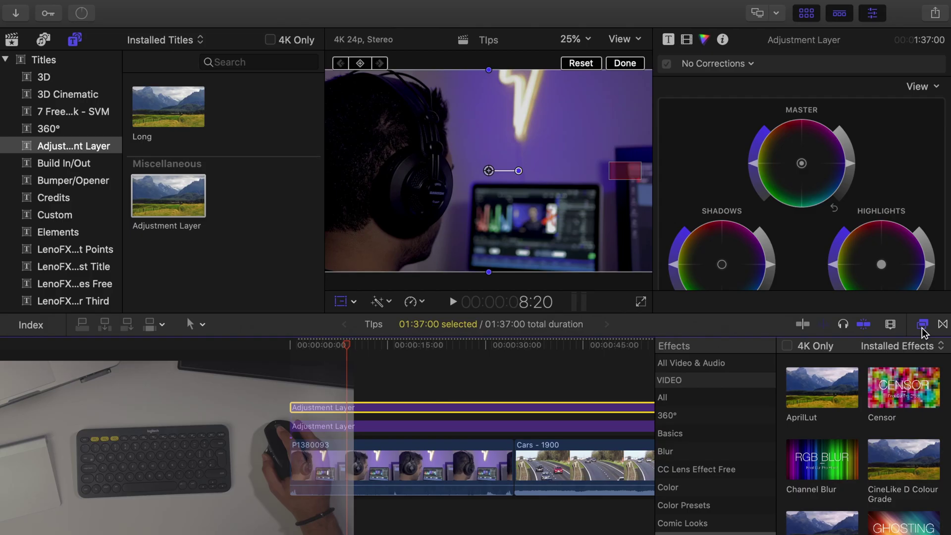
- Drop the Custom LUT effect from the Custom category onto the upper Adjustment Layer
scroll(815, 481, down, 2)
scroll(689, 481, down, 5)
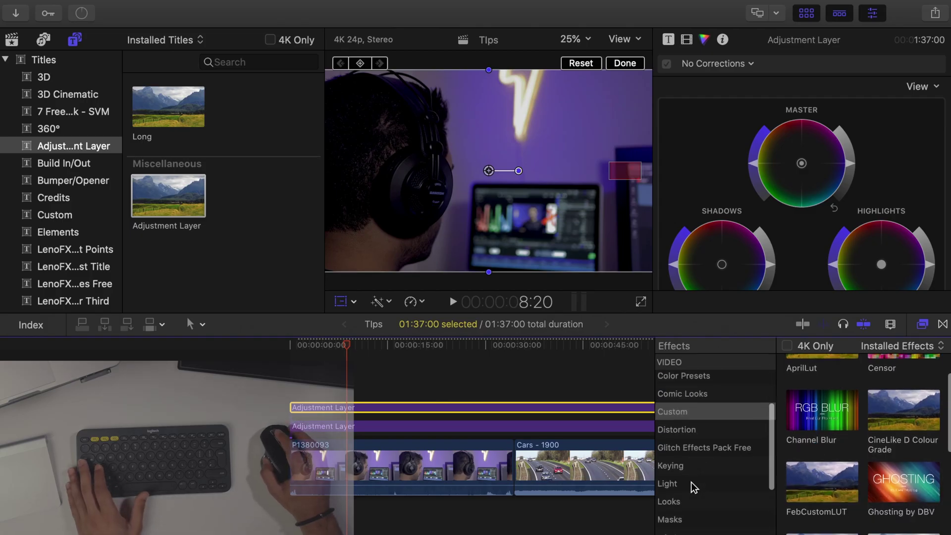
scroll(707, 488, up, 5)
scroll(708, 495, down, 1)
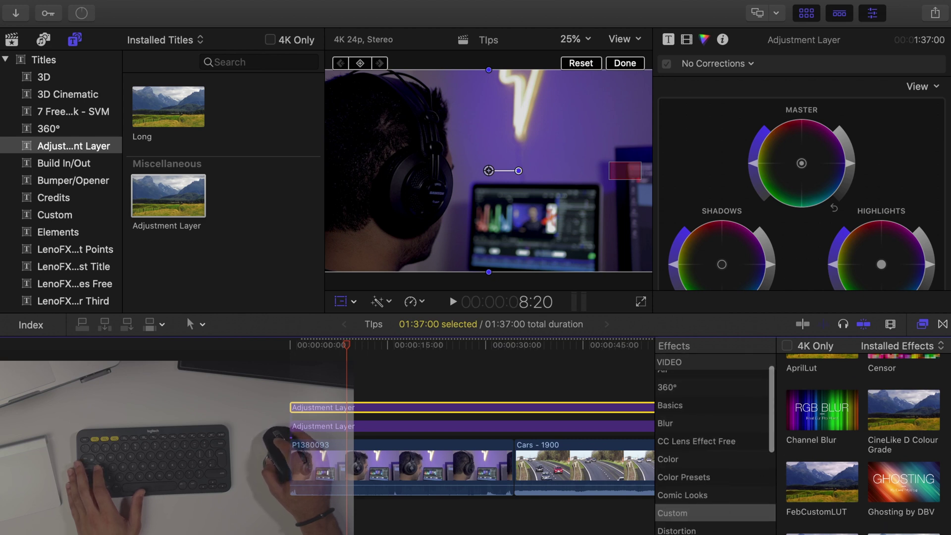
click(672, 513)
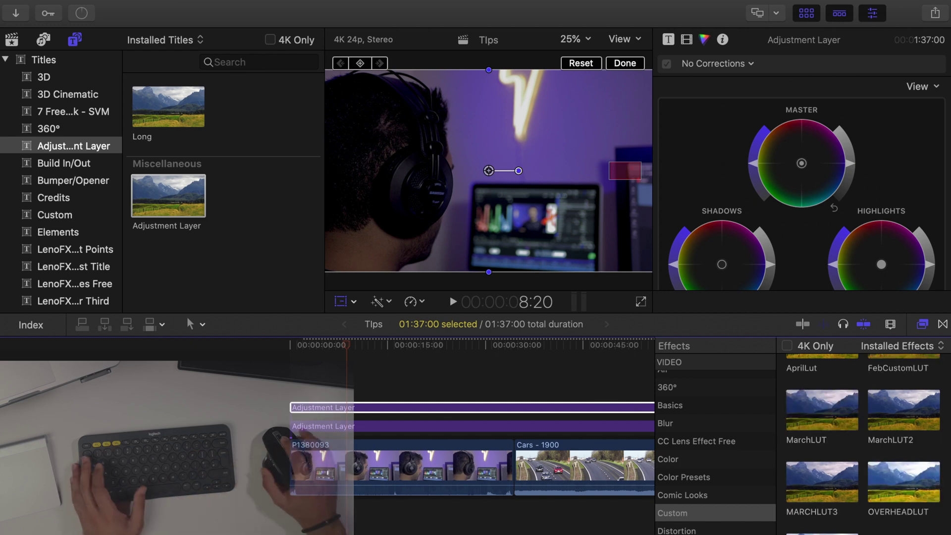
drag(919, 385, 530, 407)
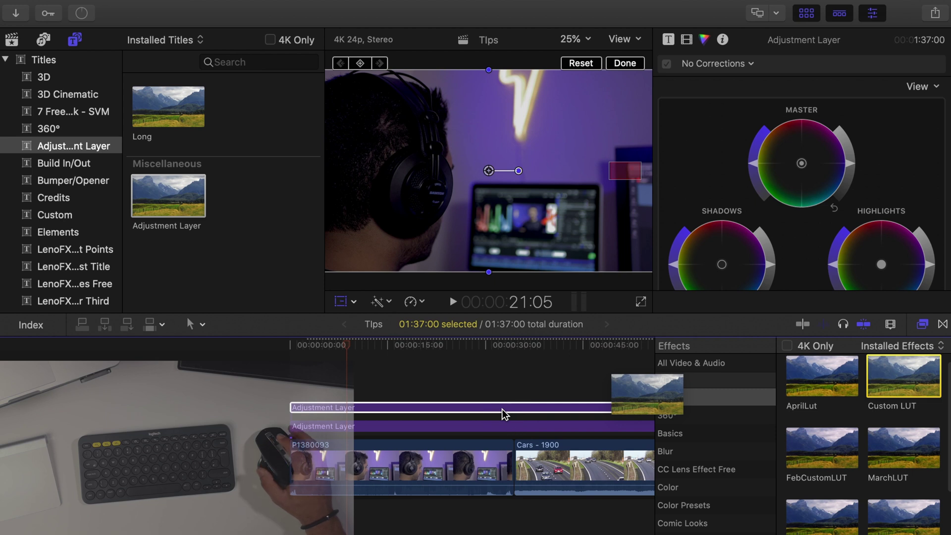
drag(503, 409, 502, 409)
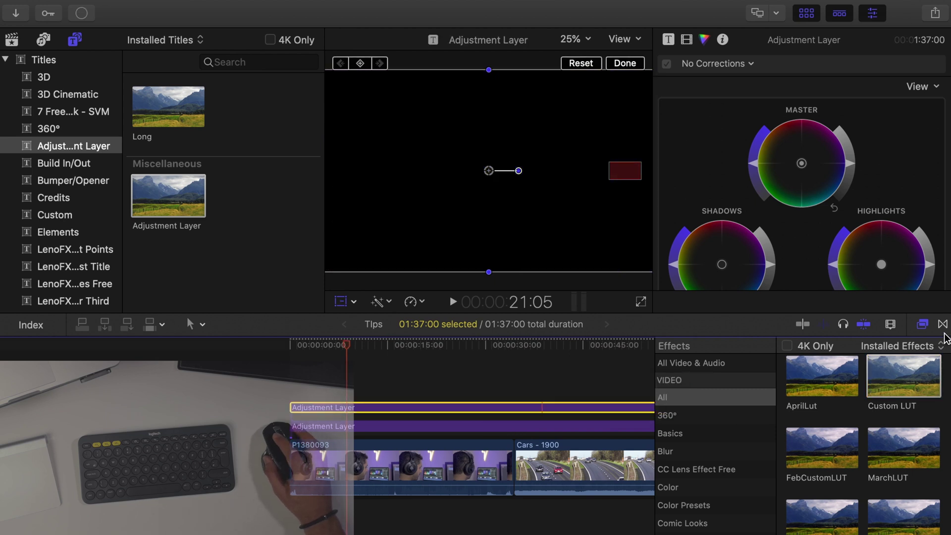
click(922, 324)
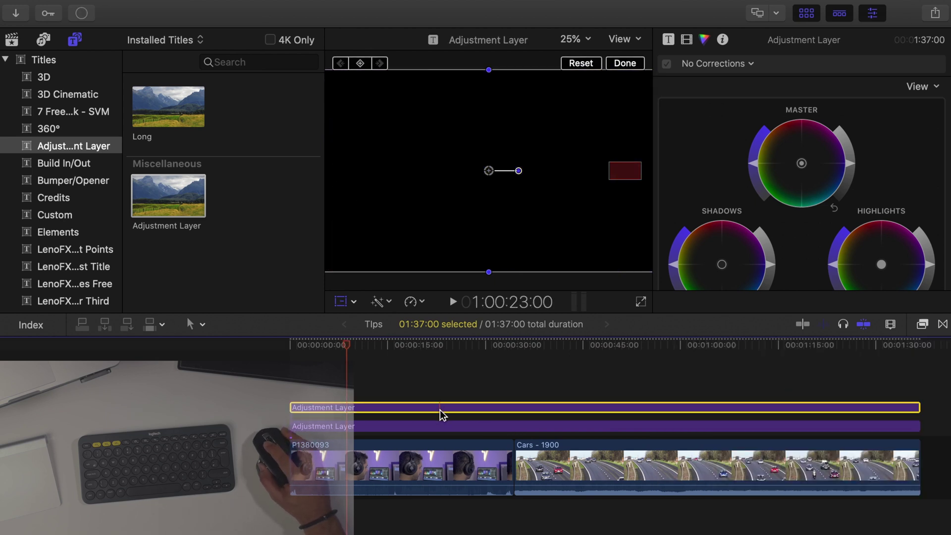
- Load the DreamyDays LUT into the upper layer's Custom LUT effect
click(686, 42)
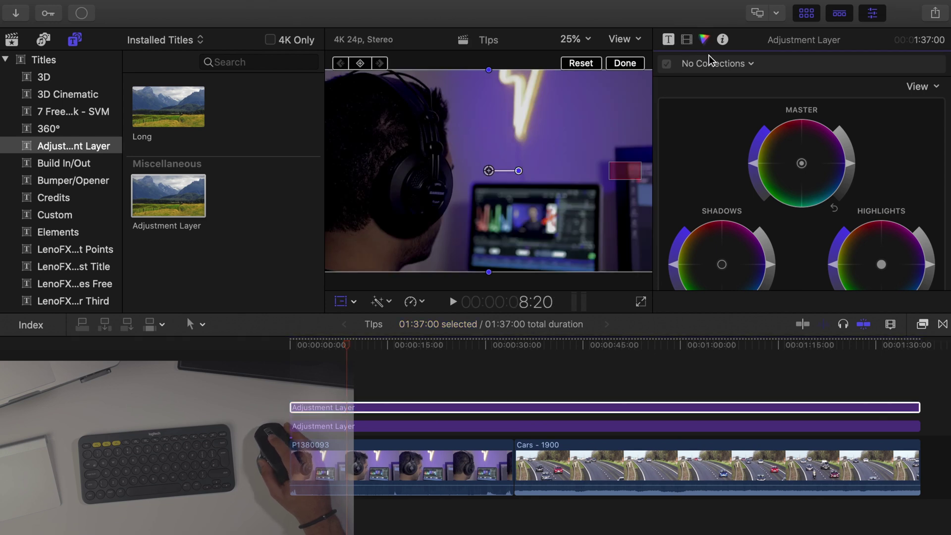
click(780, 103)
mouse_move(782, 150)
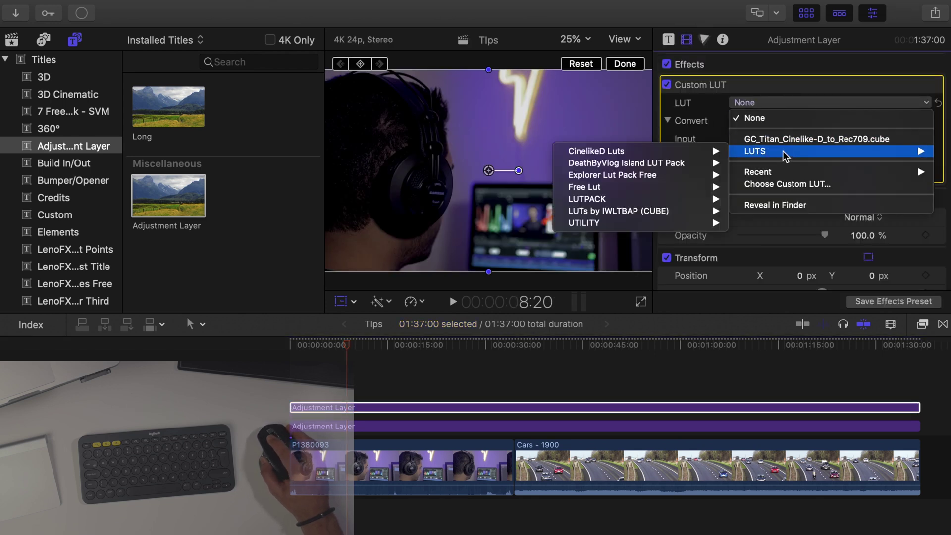
mouse_move(701, 191)
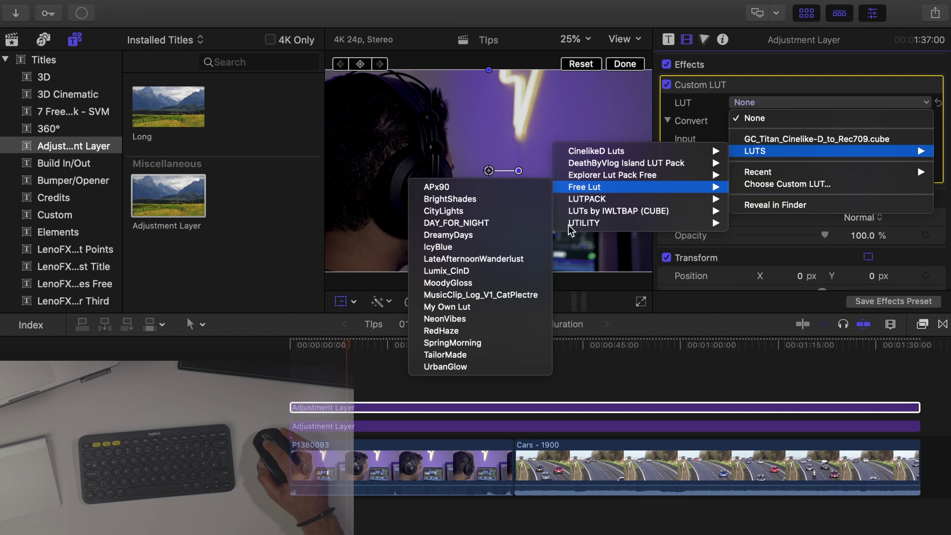
click(497, 236)
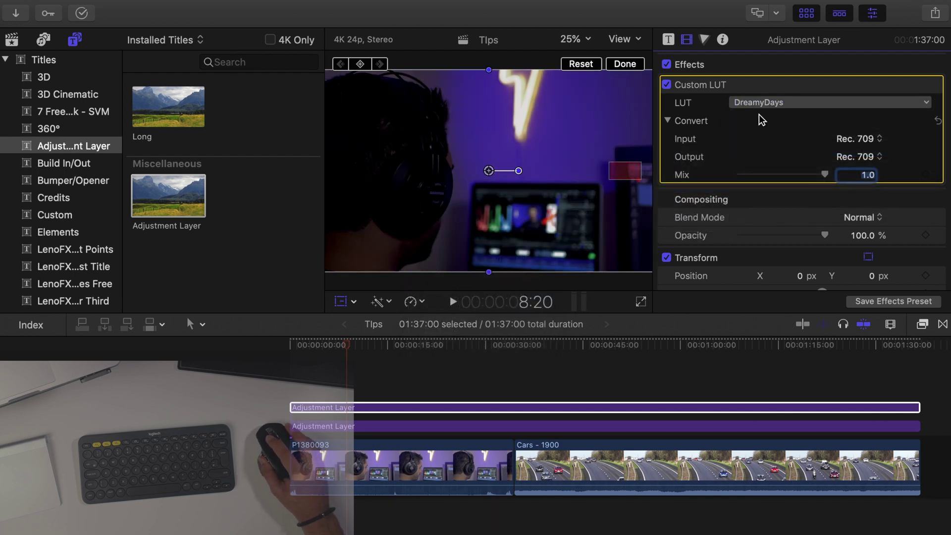
- Change the Custom LUT to LUTS > Free Lut > NeonVibes
click(757, 102)
mouse_move(771, 151)
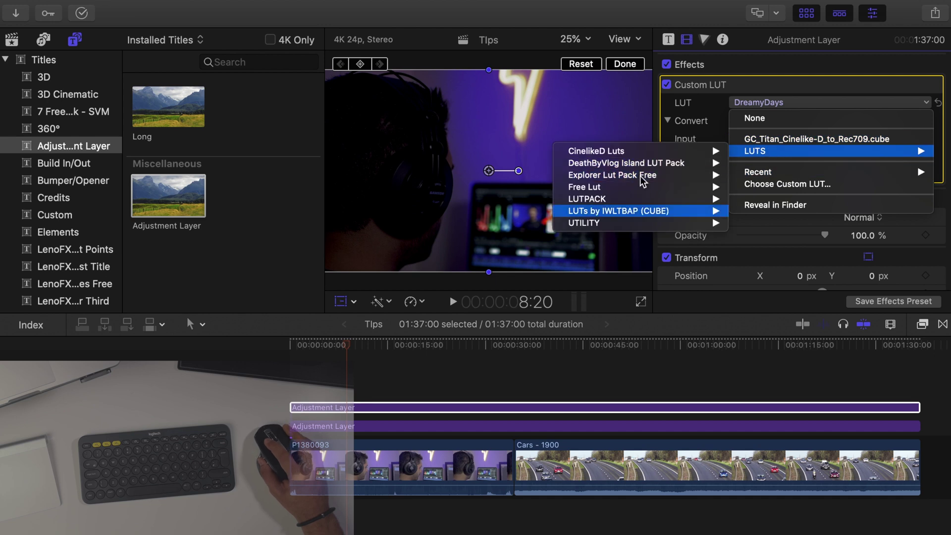
mouse_move(629, 188)
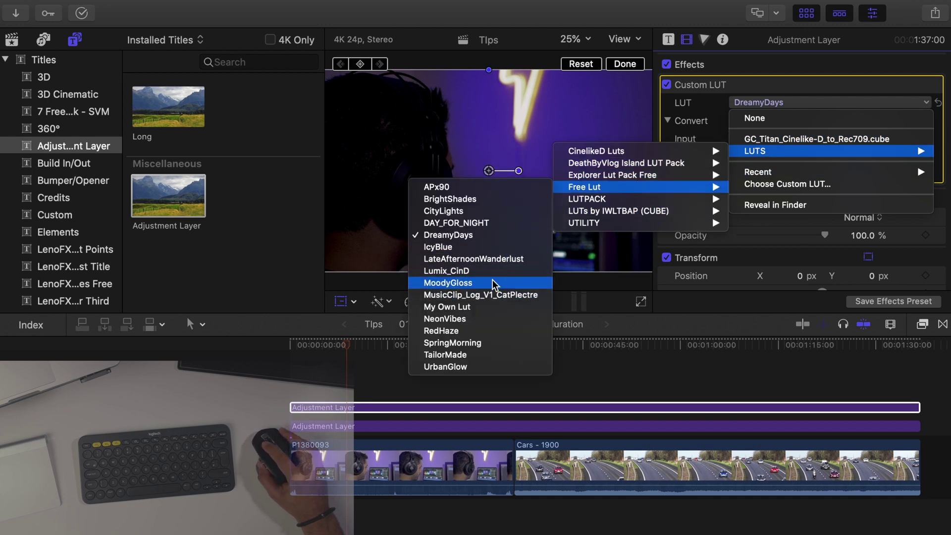
click(489, 318)
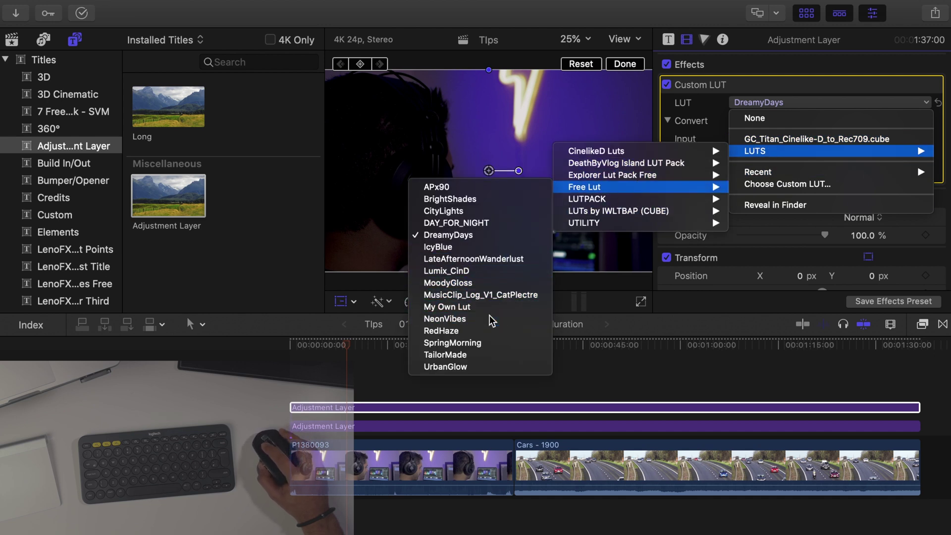
- Preview the NeonVibes grade across the headphones and Cars clips, then reselect the upper layer
click(458, 386)
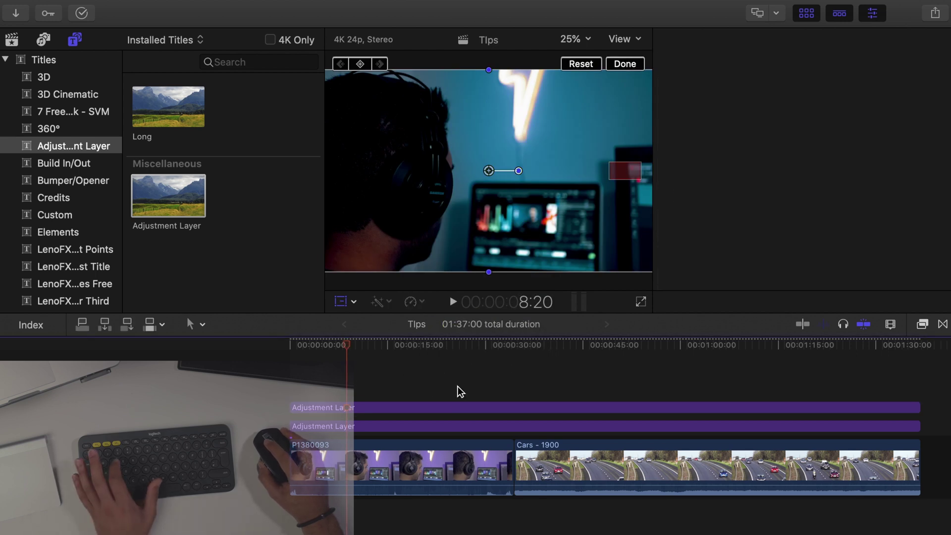
click(353, 369)
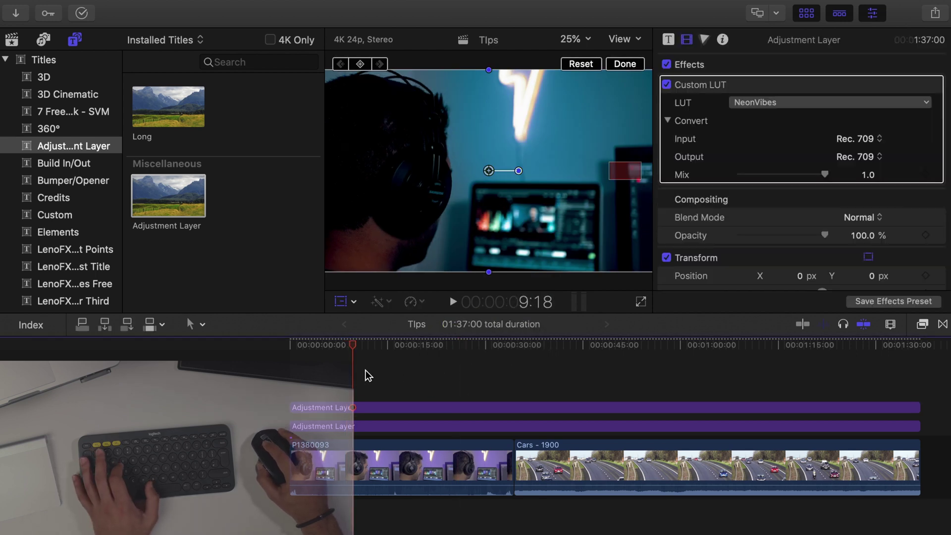
click(494, 367)
click(593, 366)
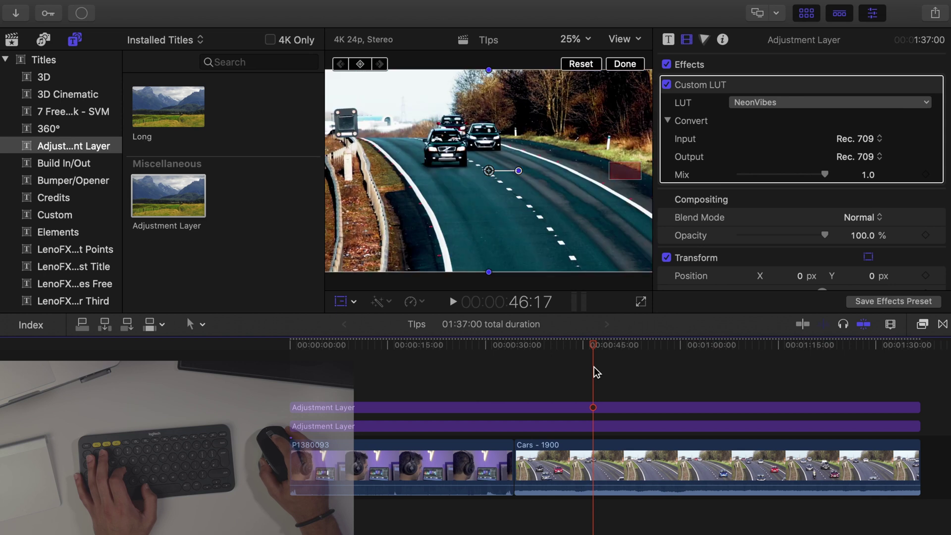
click(426, 379)
click(647, 376)
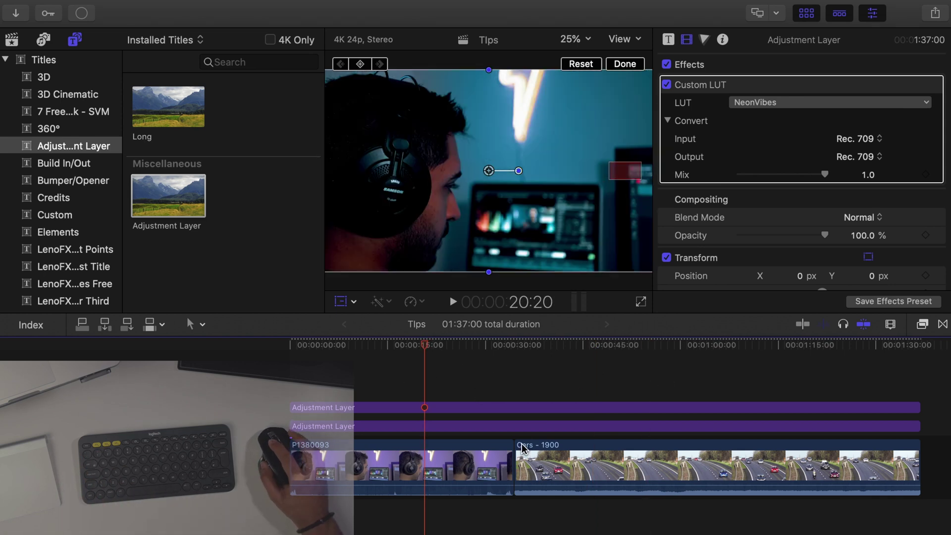
click(436, 405)
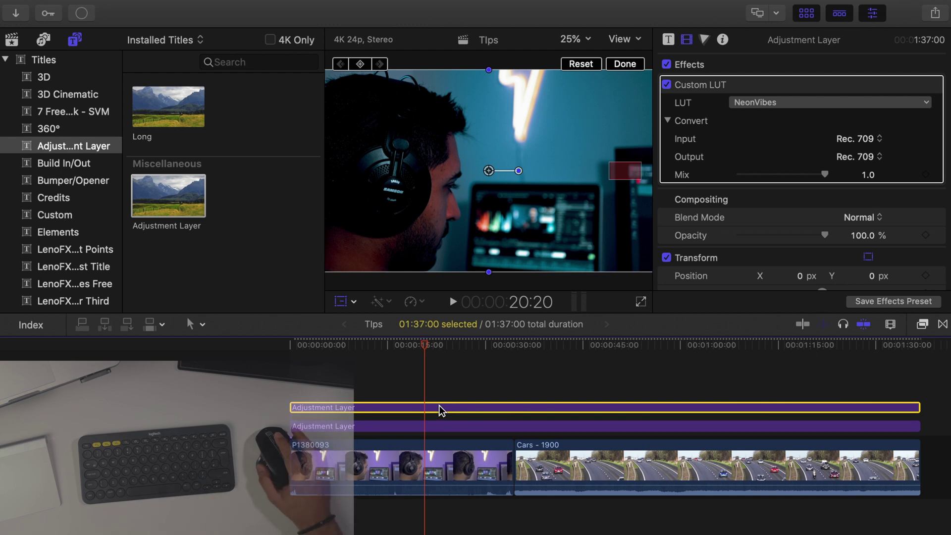
click(473, 404)
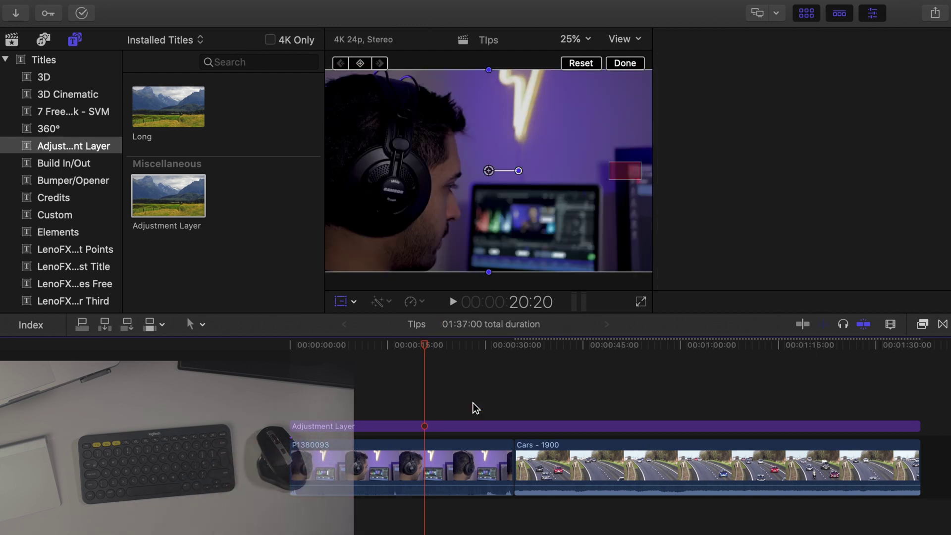